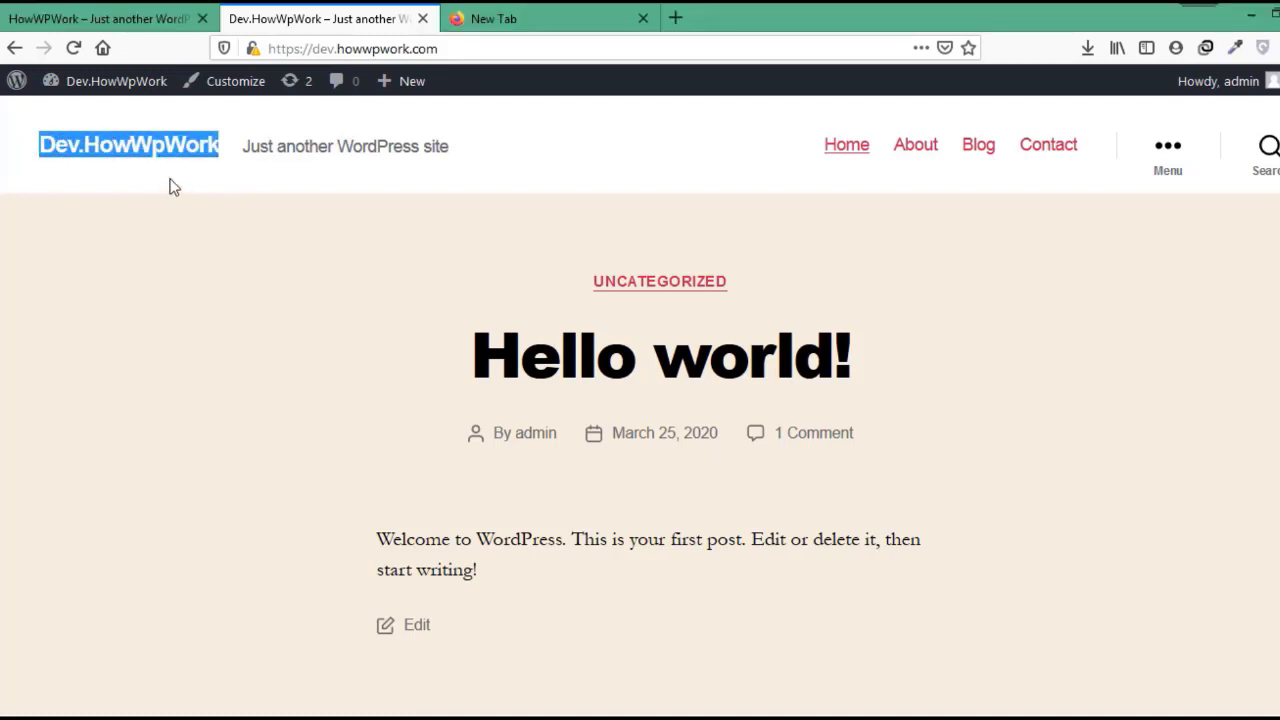
left_click(95, 18)
left_click_drag(336, 197, 90, 197)
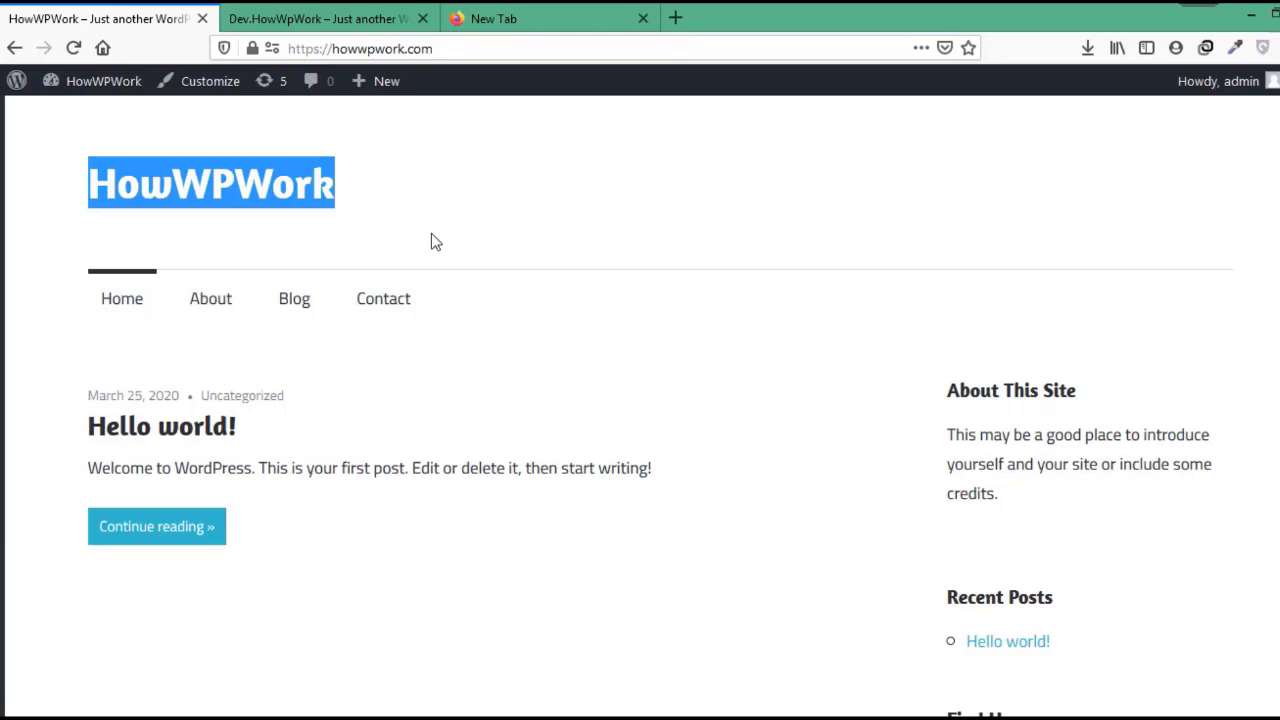
left_click(286, 18)
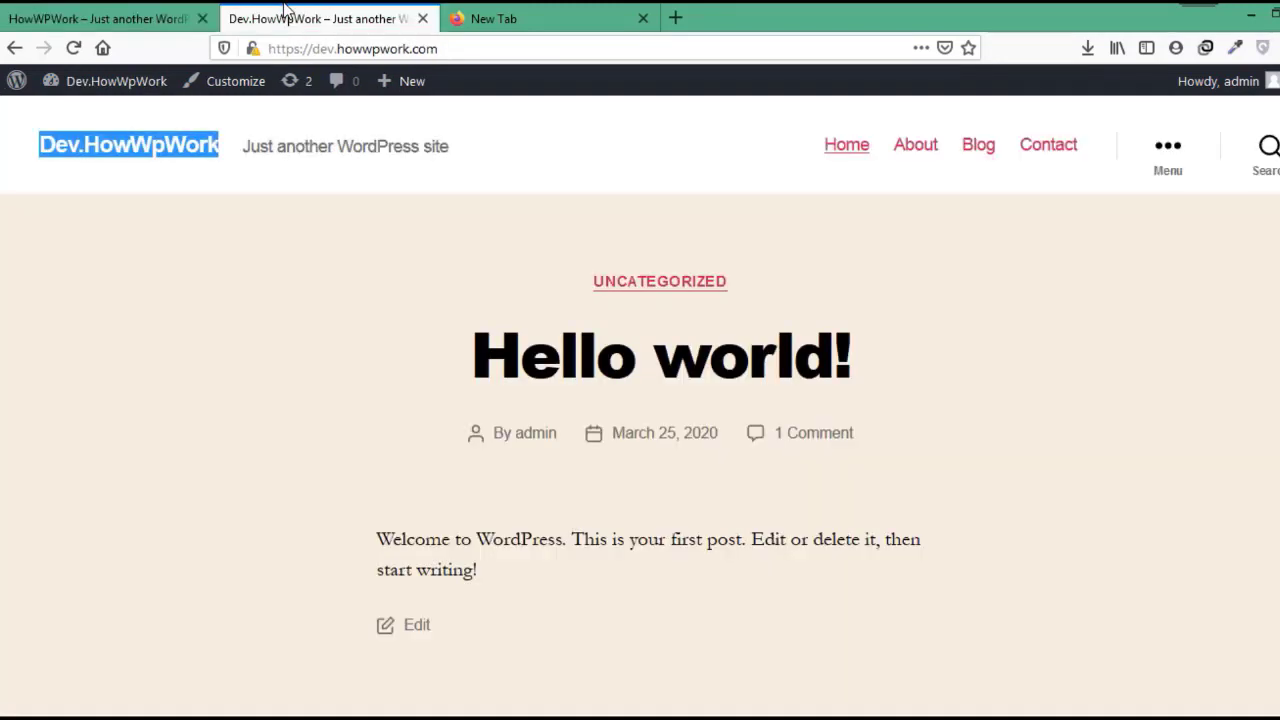
On the dev site, search for 'WPvivid', then install and activate the Migrate & Backup WordPress – WPvivid plugin.
left_click(106, 120)
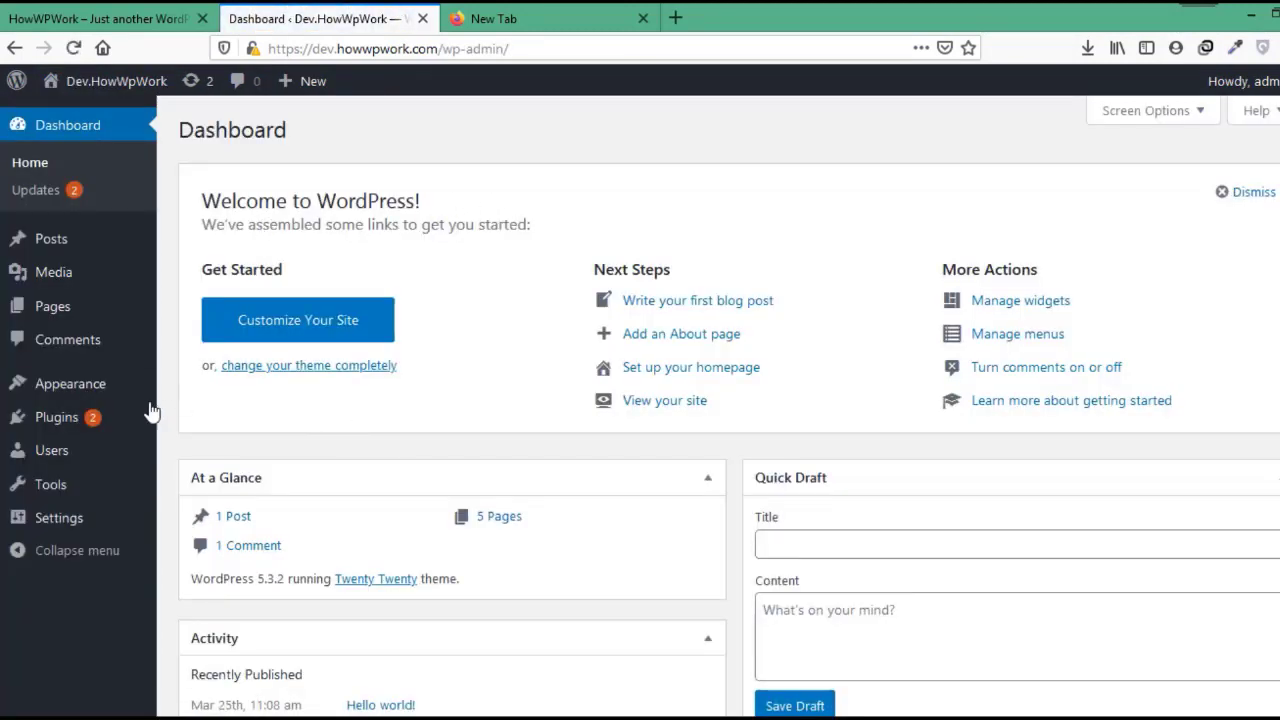
mouse_move(56, 417)
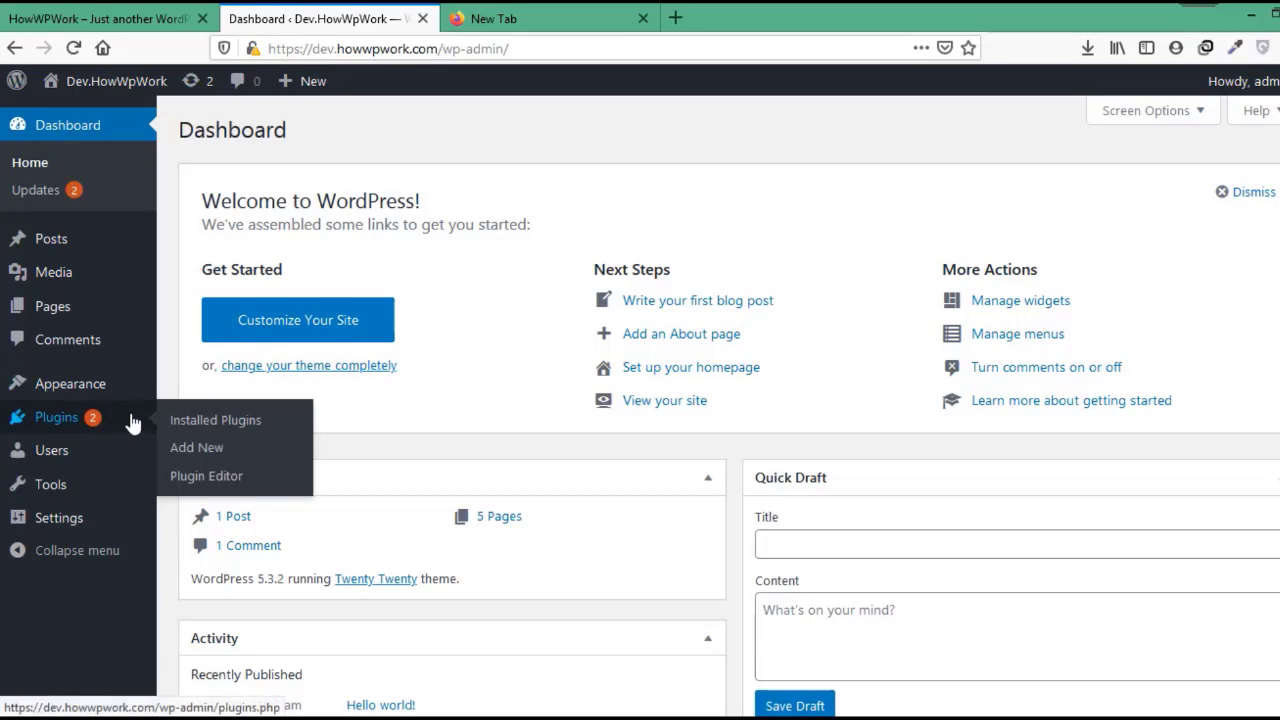
left_click(198, 459)
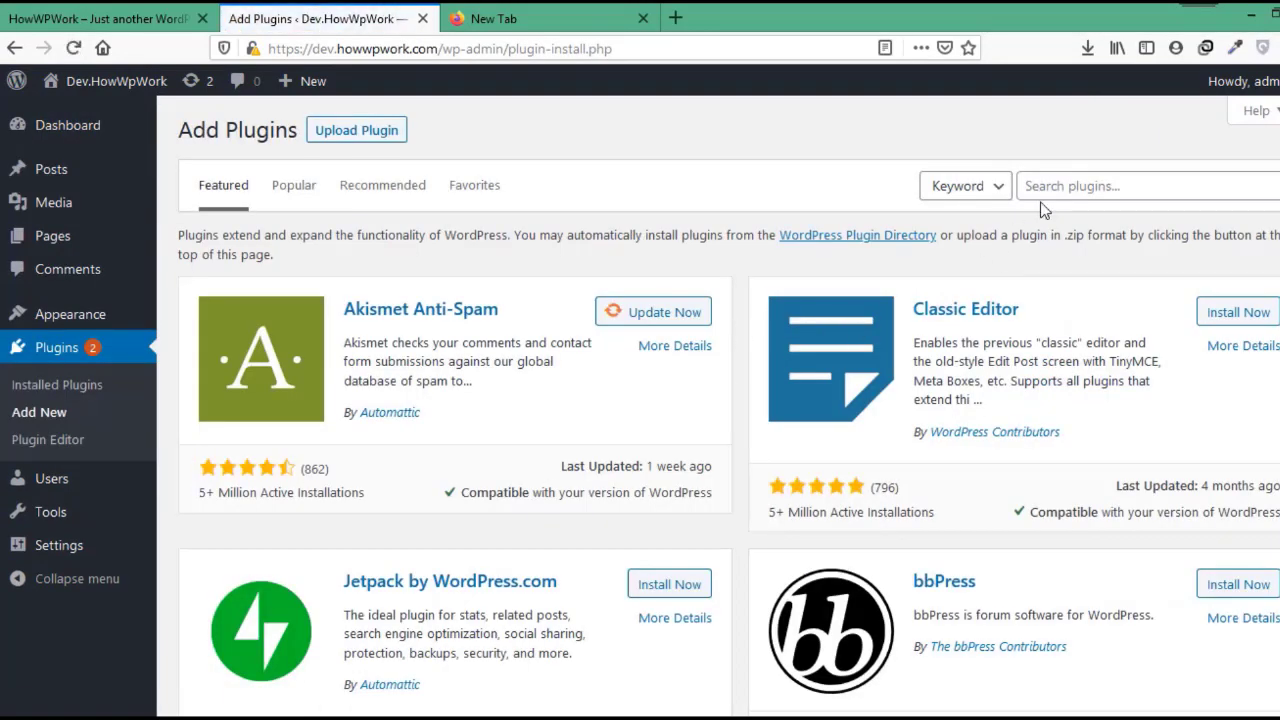
left_click(1046, 198)
type("WPvivid")
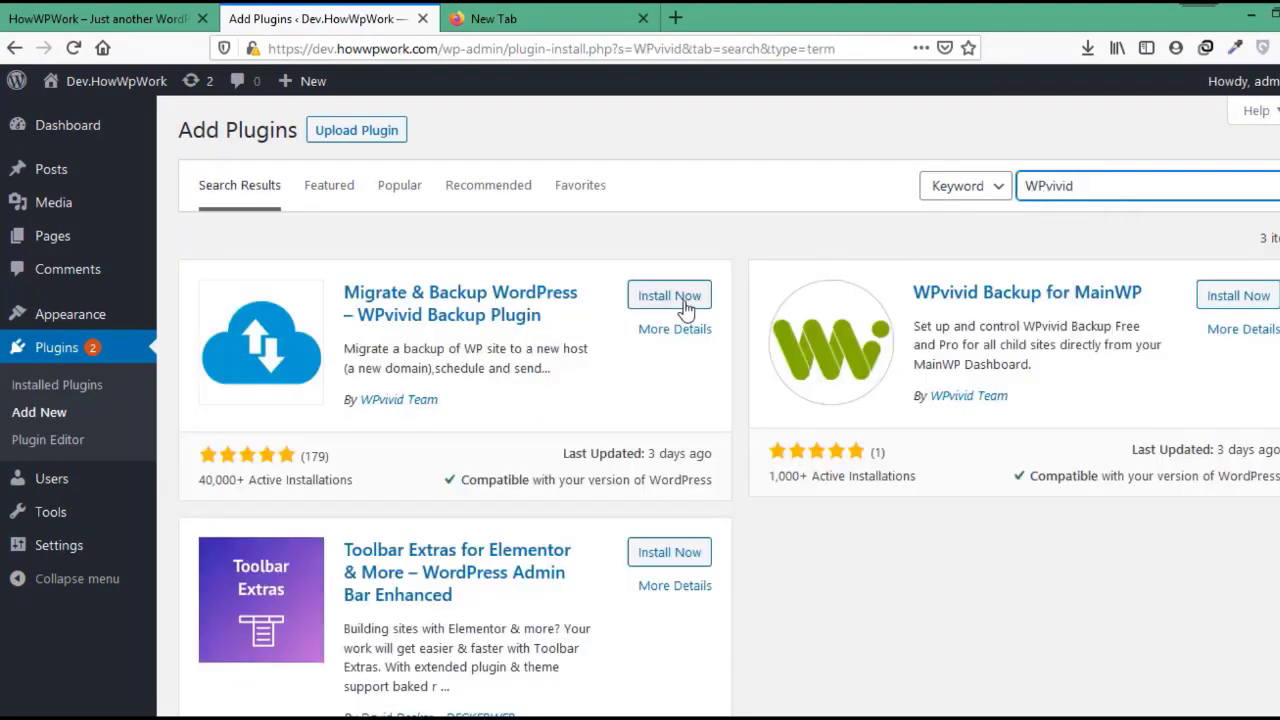
left_click(672, 300)
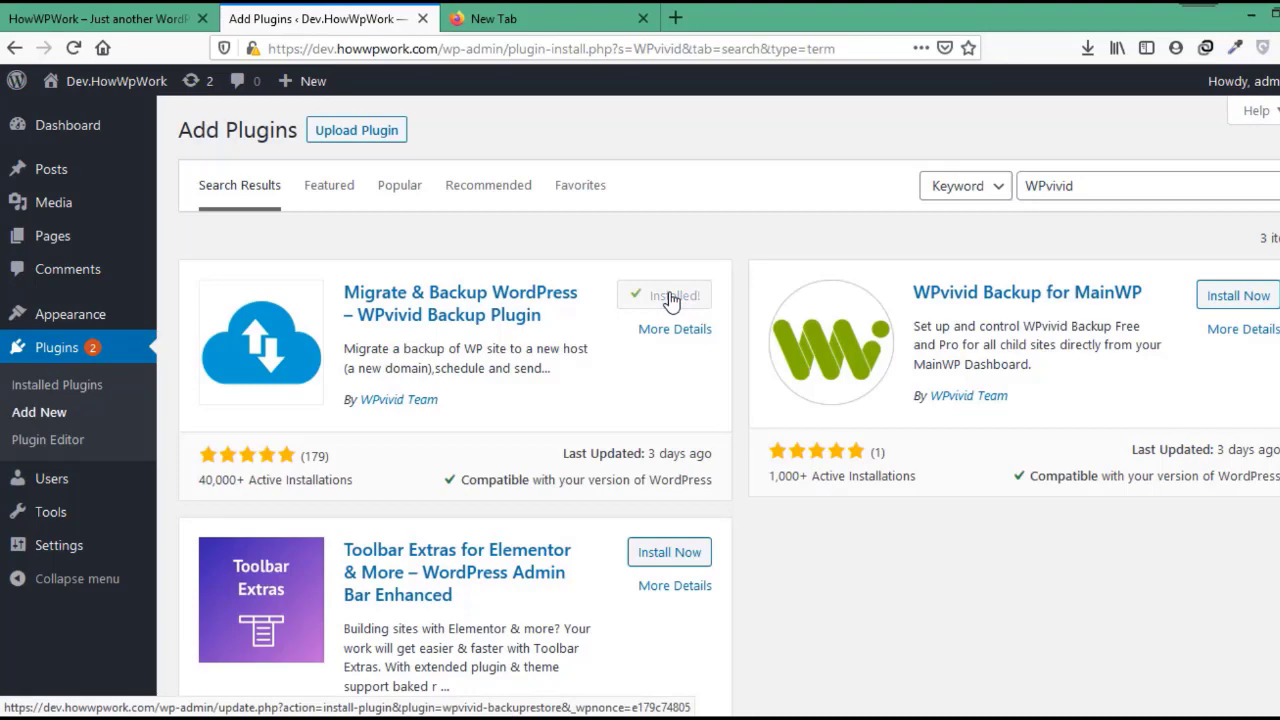
left_click(677, 296)
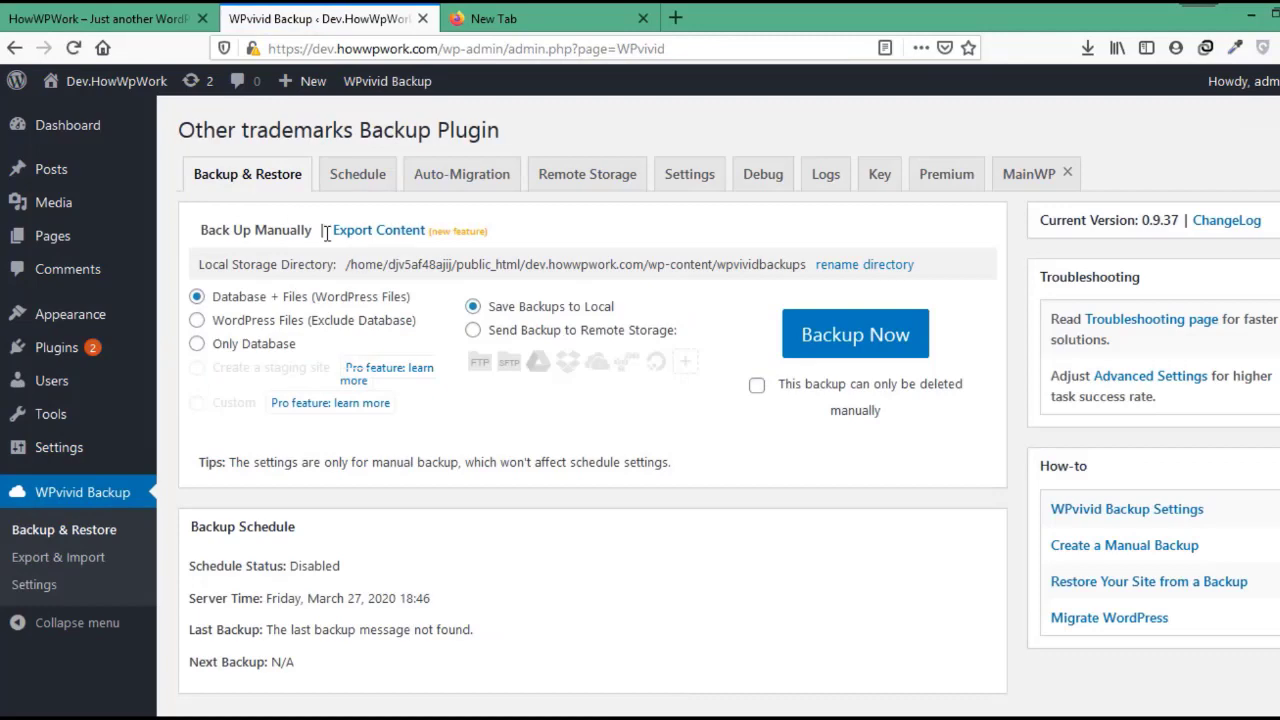
Switch to the live site's tab and go to its admin dashboard.
left_click(100, 18)
mouse_move(80, 85)
left_click(78, 120)
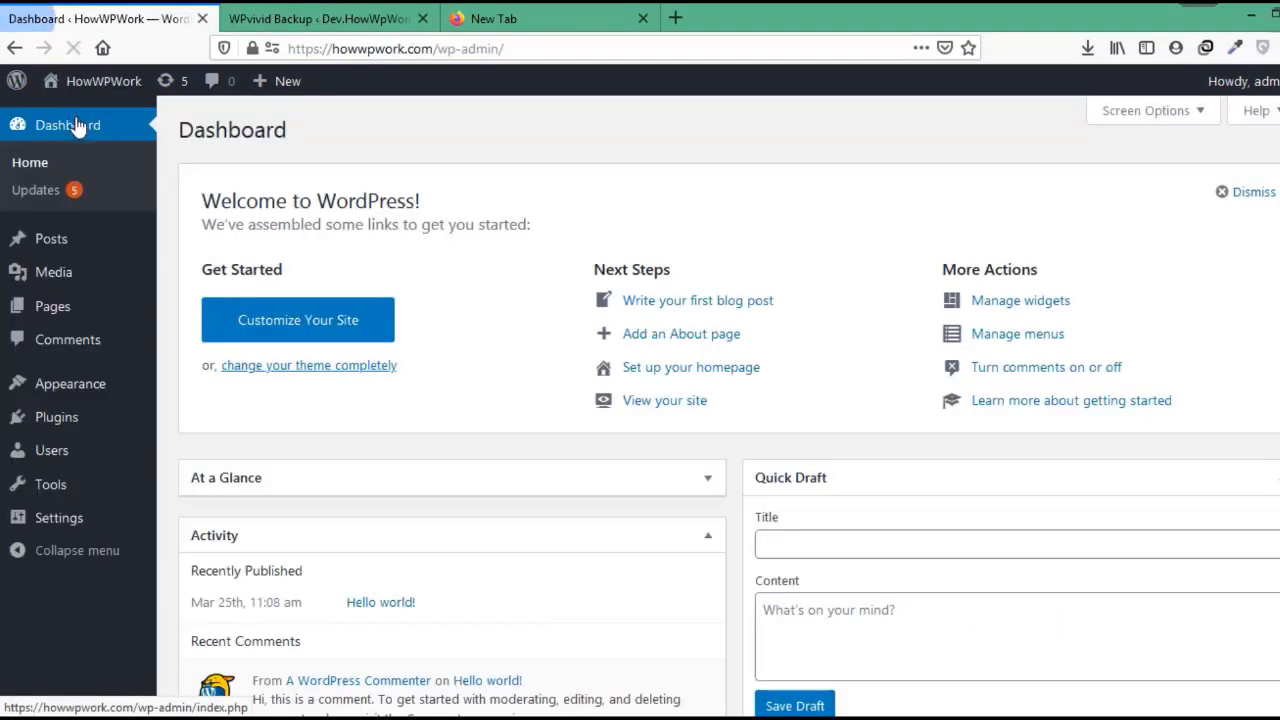
On the live HowWPWork site, search for 'WPvivid', then install and activate the plugin.
mouse_move(77, 429)
left_click(185, 447)
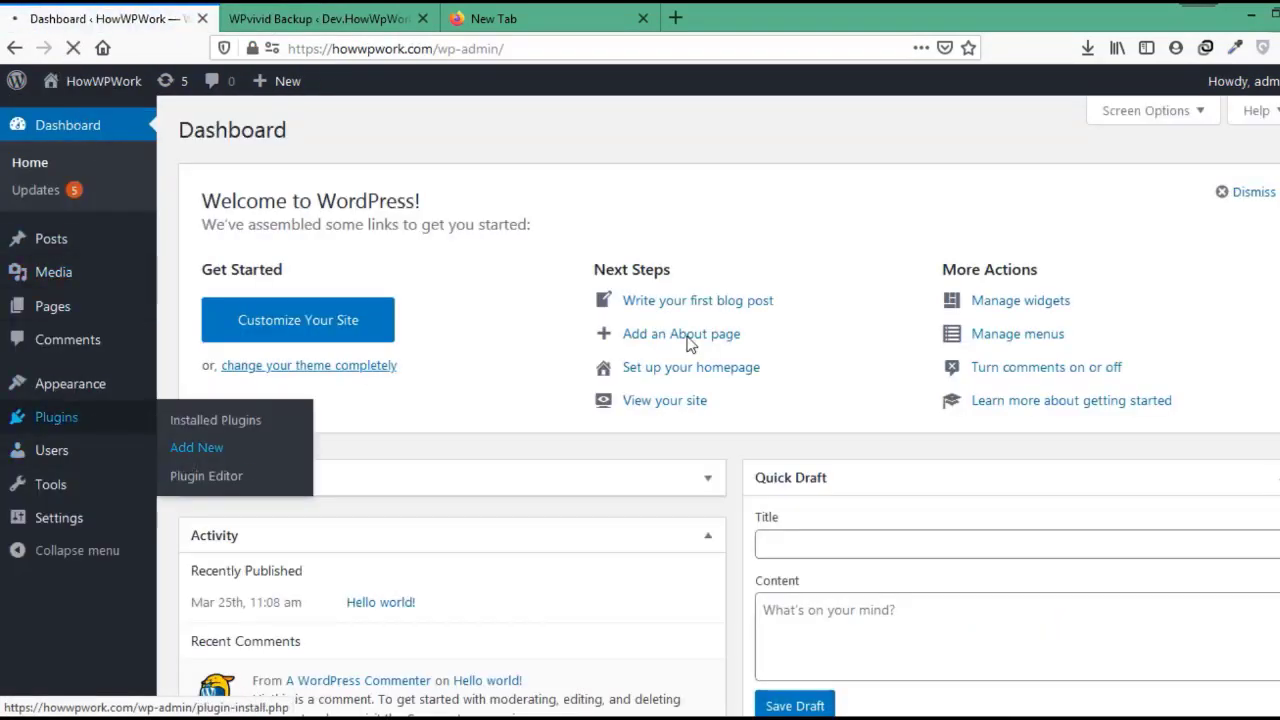
left_click(1102, 194)
type("WPvivid")
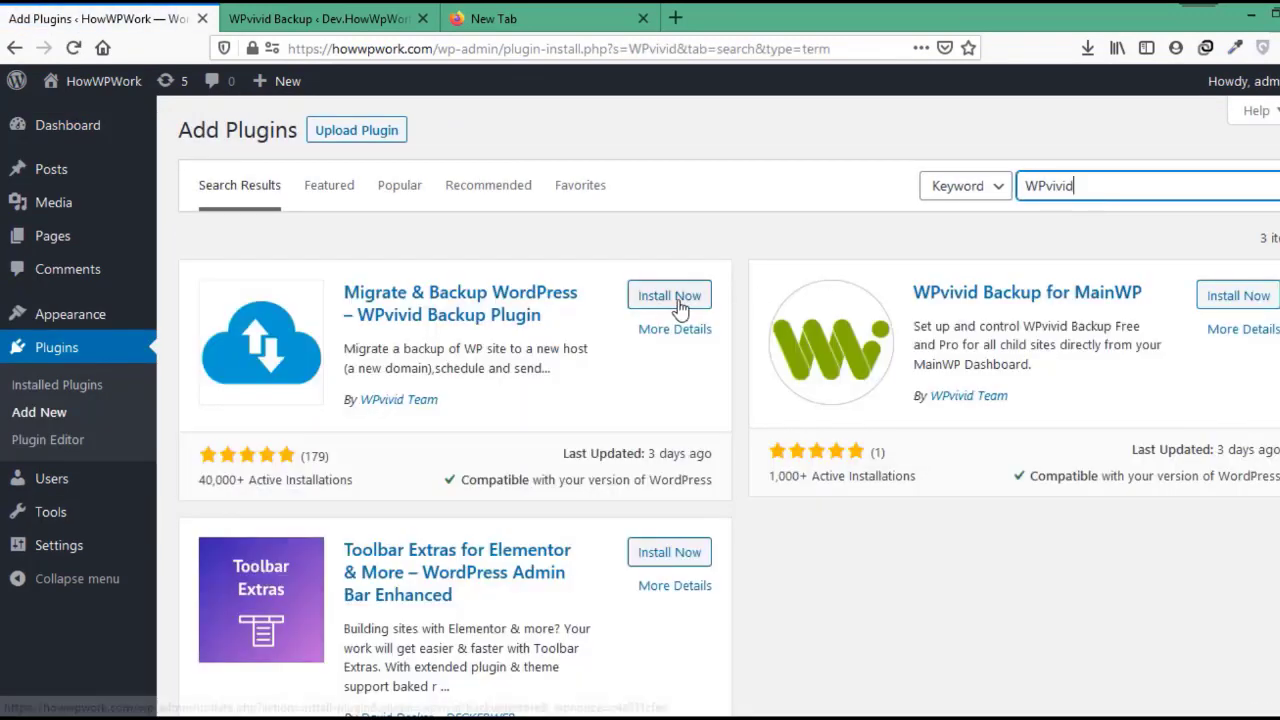
left_click(668, 297)
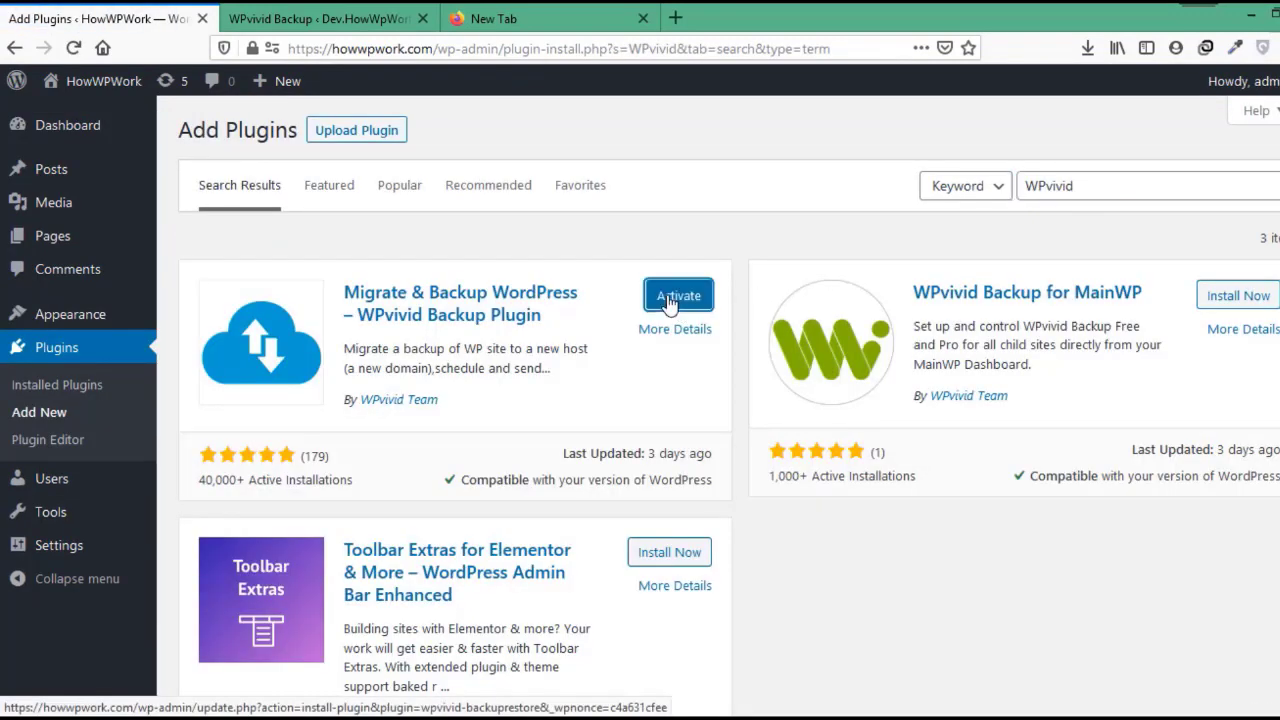
left_click(678, 296)
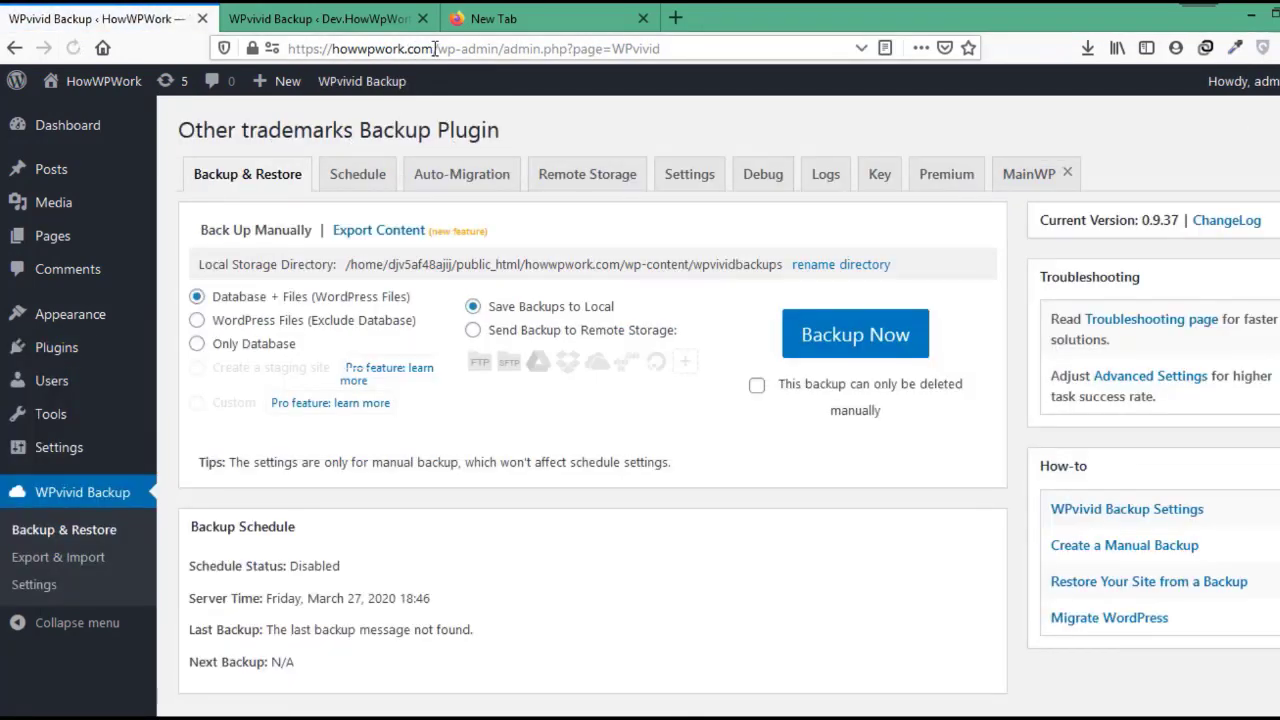
Check the live domain in the address bar, then open the WPvivid Backup page from the dashboard.
double_click(430, 48)
left_click_drag(398, 57, 291, 54)
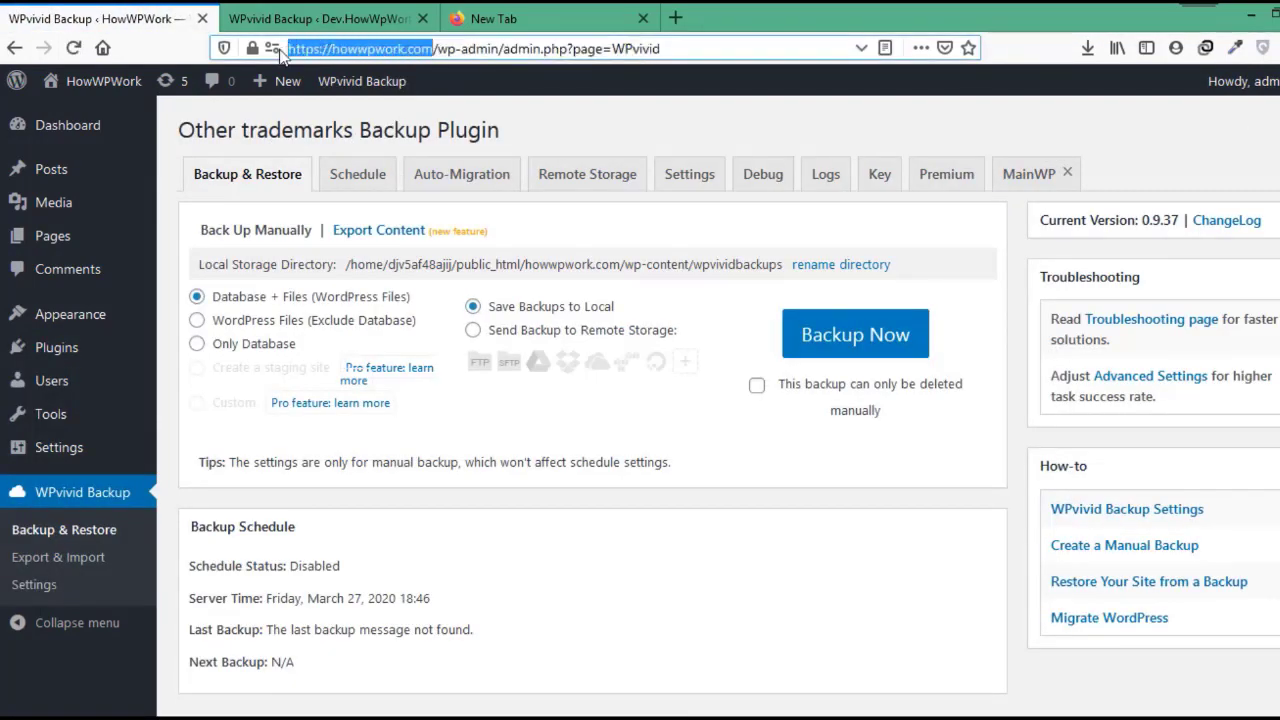
left_click(100, 125)
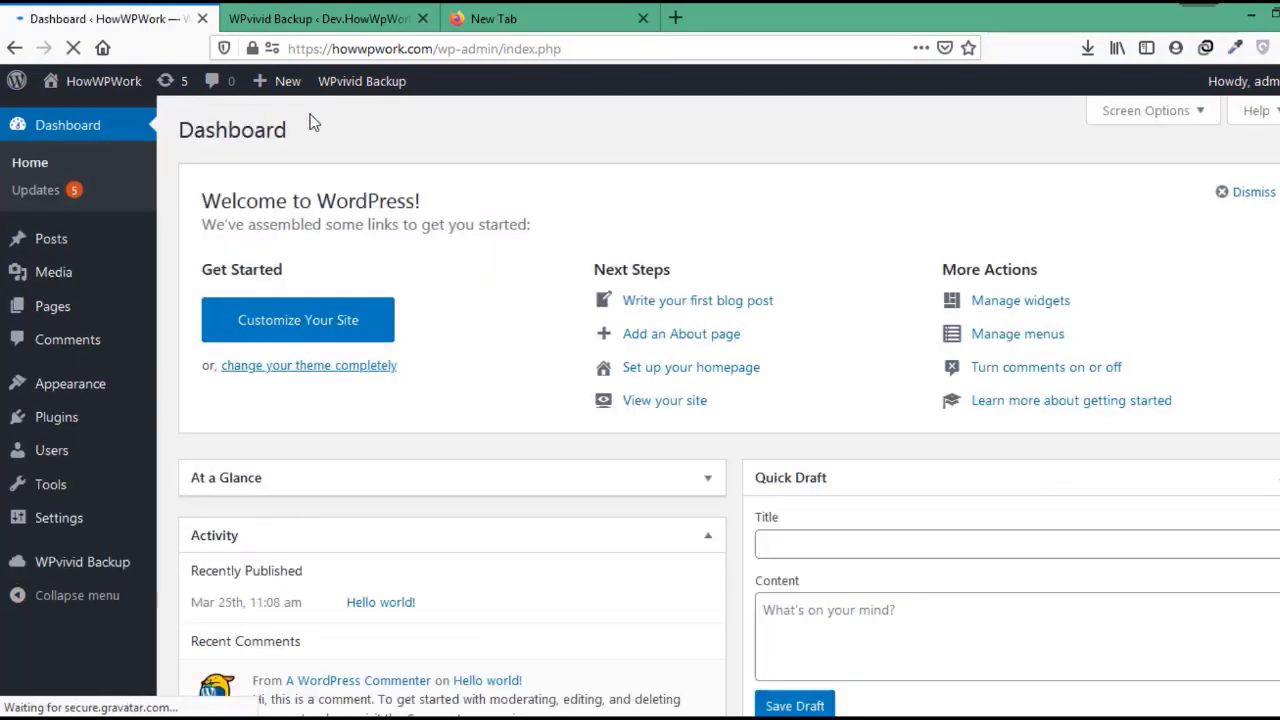
left_click(93, 567)
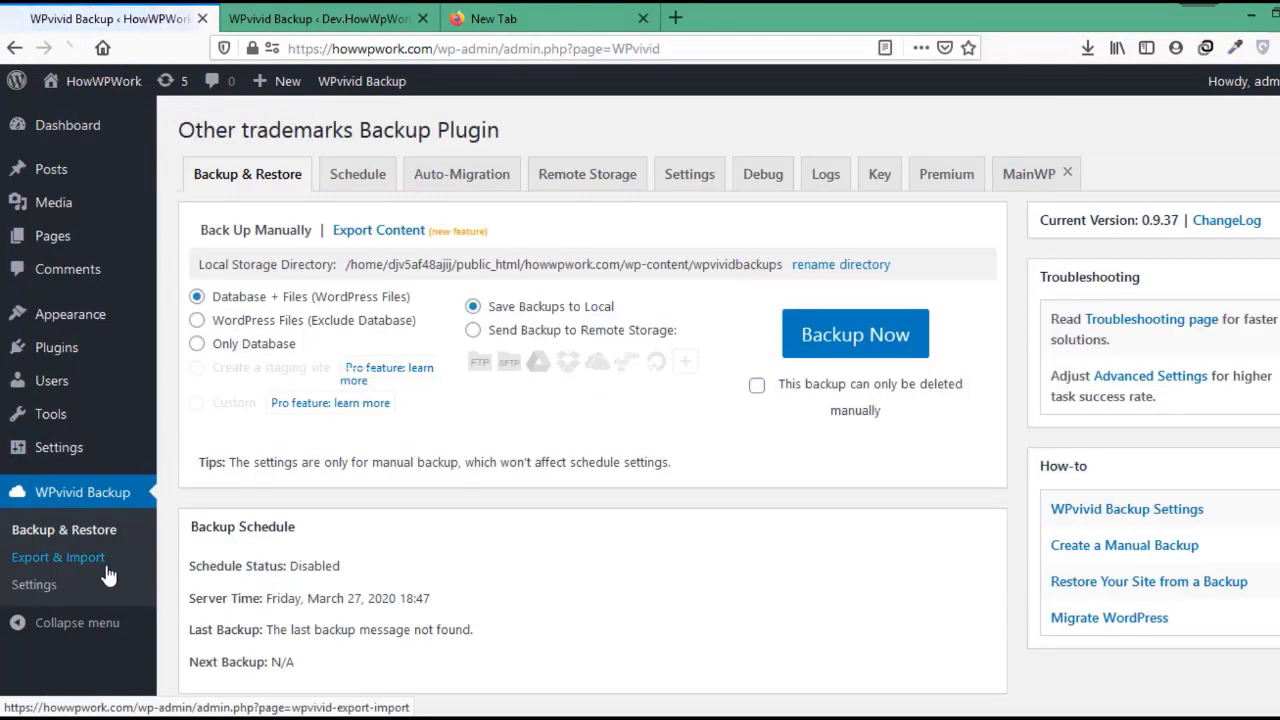
Generate a WPvivid site key on the live site that expires in 2 hours.
left_click(879, 176)
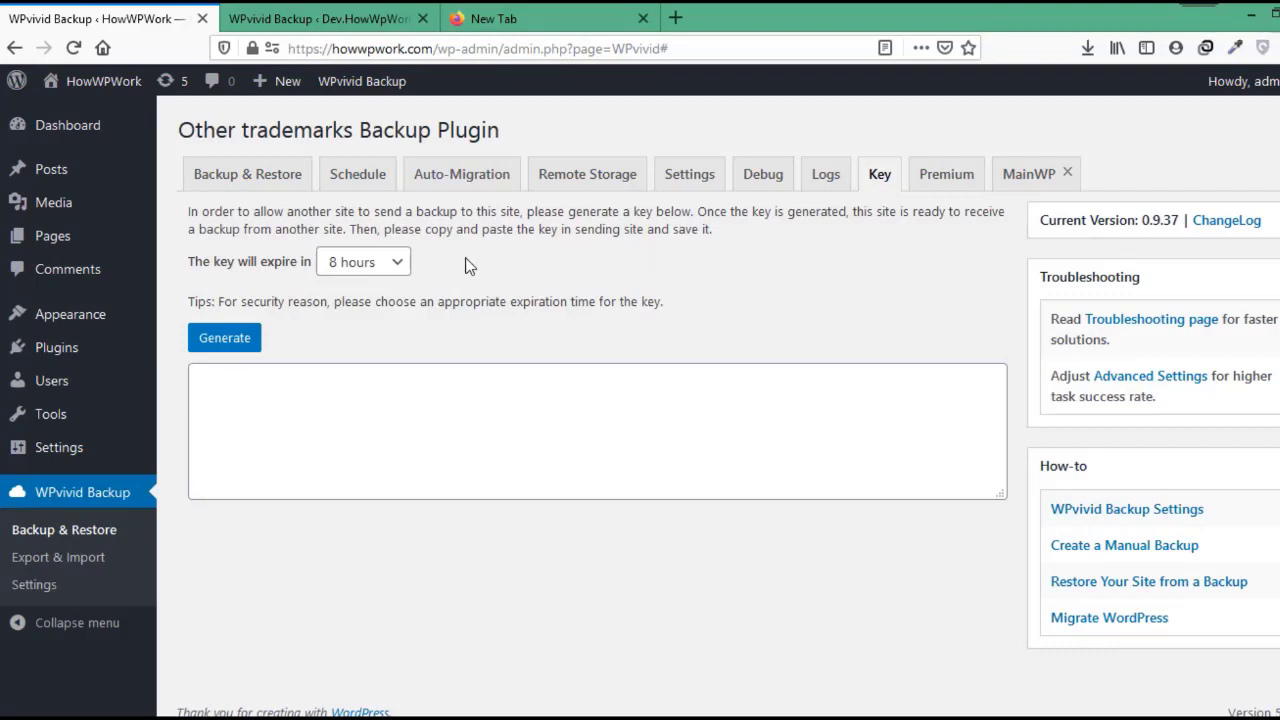
left_click(398, 264)
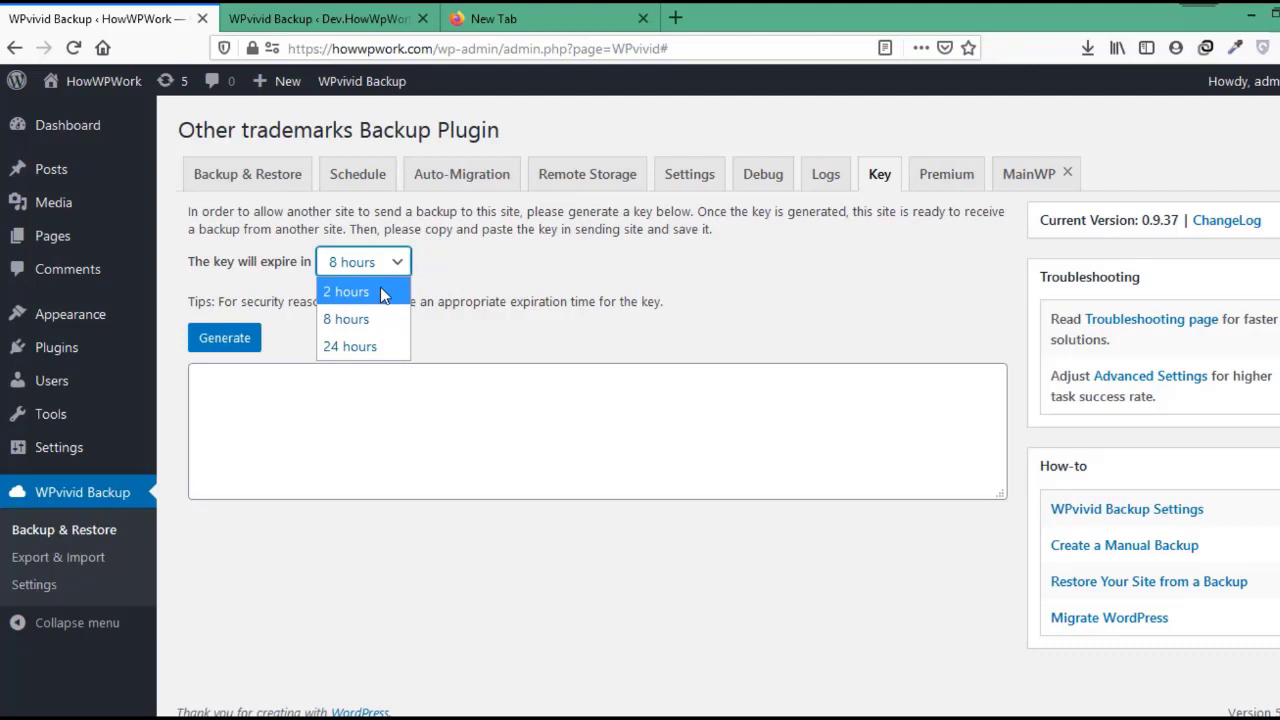
left_click(380, 291)
left_click(237, 339)
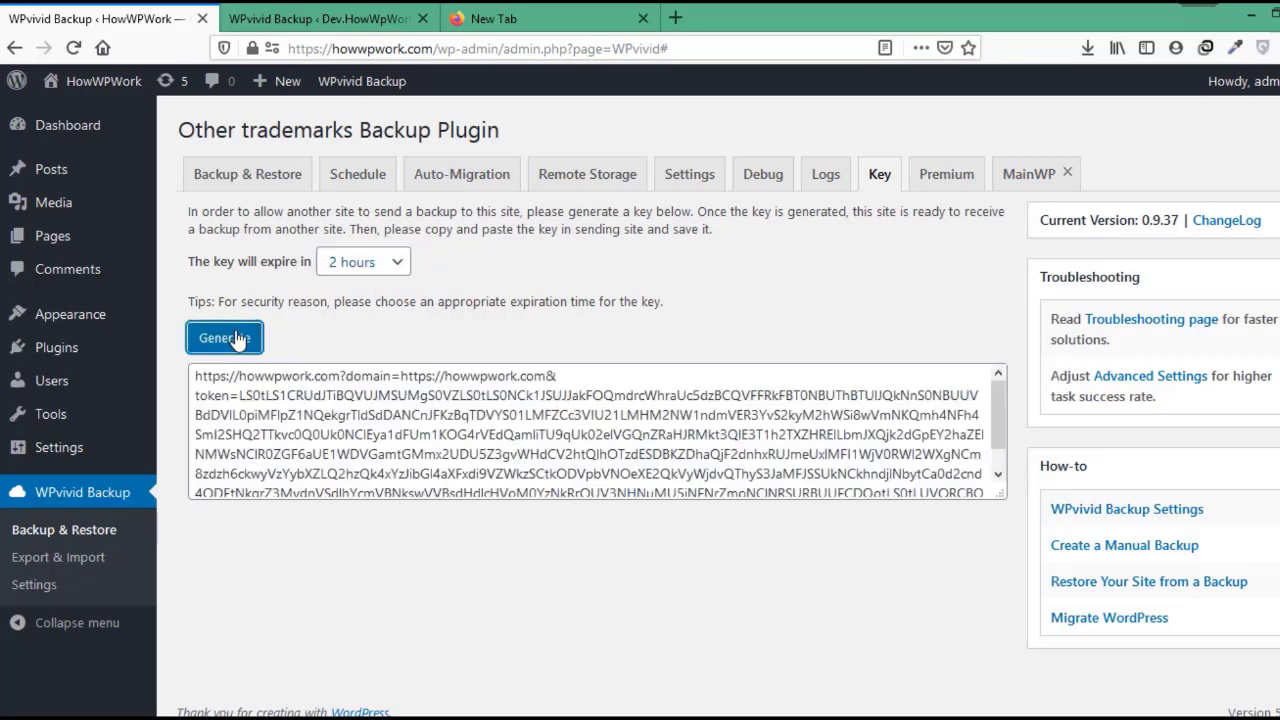
Copy the generated key and return to the dev site's WPvivid page.
left_click(411, 432)
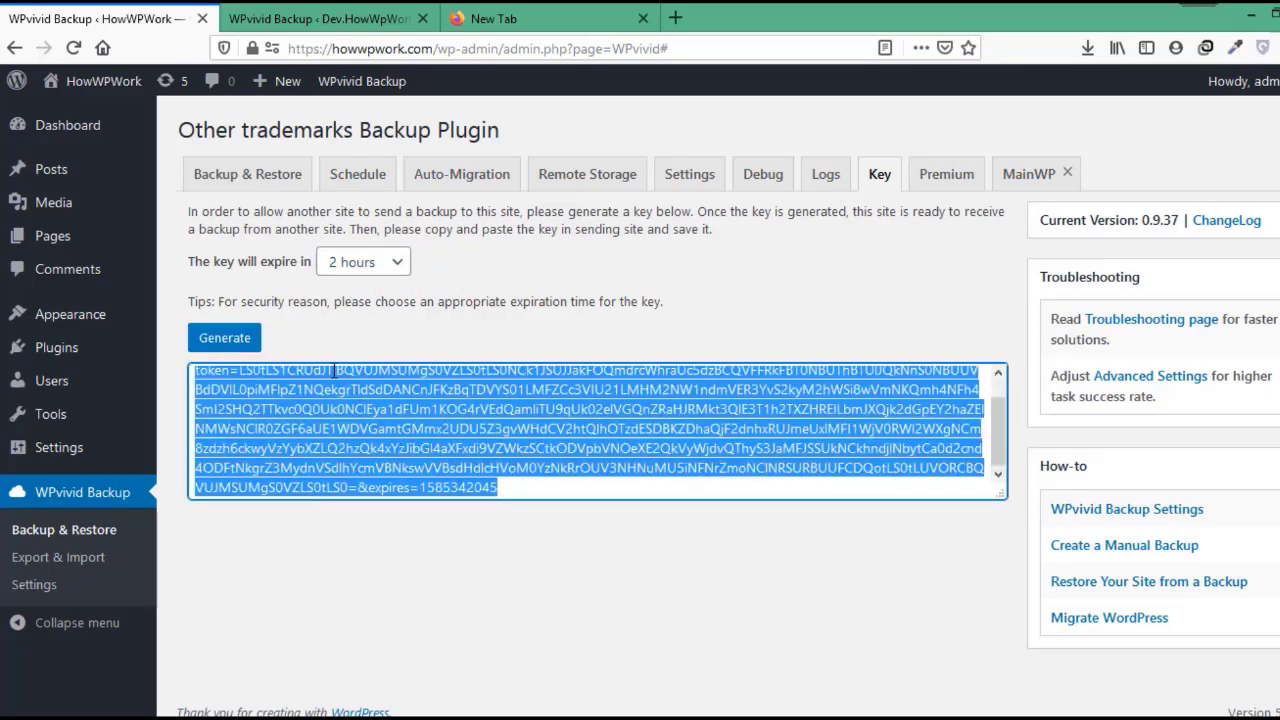
right_click(328, 432)
left_click(376, 204)
left_click(322, 14)
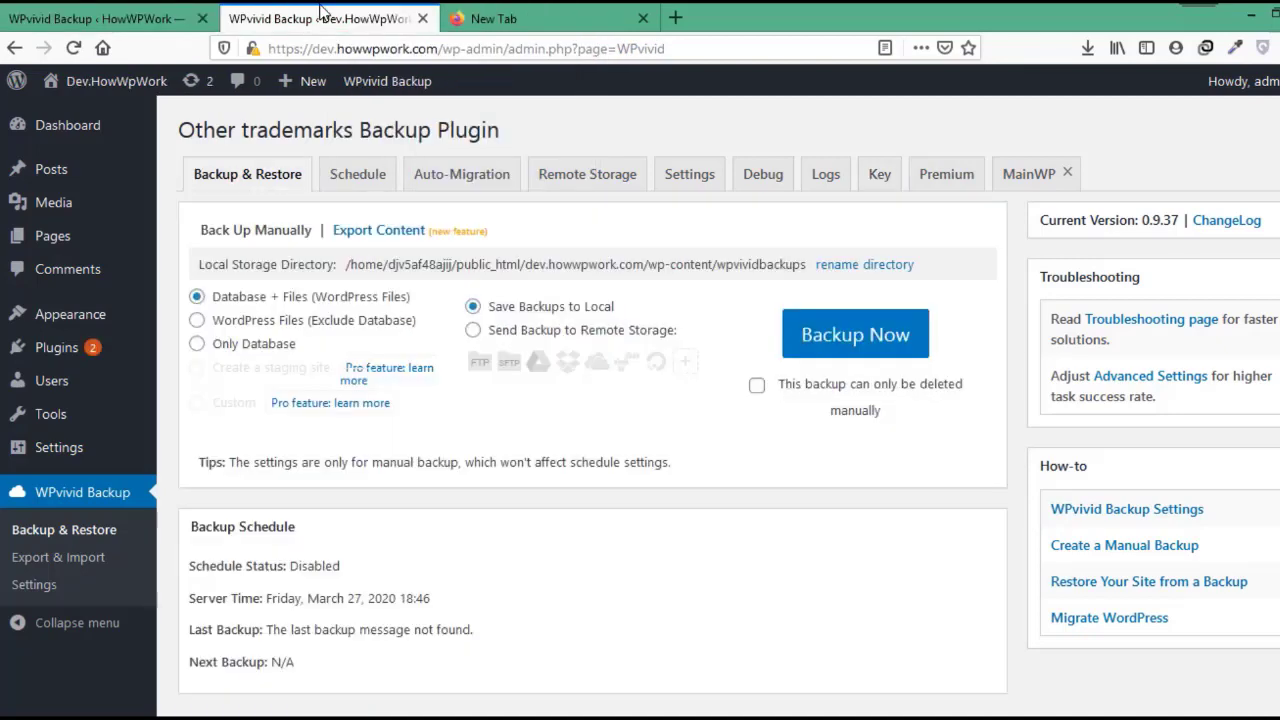
On the dev site's Auto-Migration panel, paste the live site's key and save it.
left_click_drag(313, 48, 436, 55)
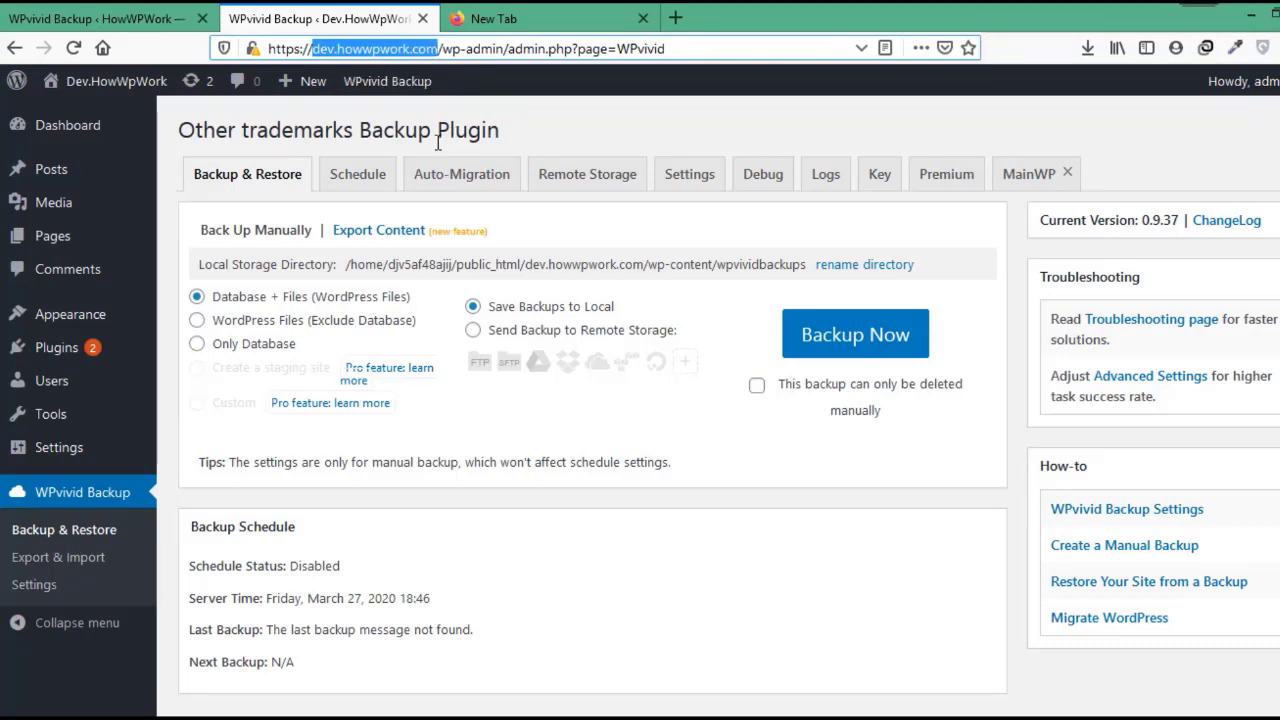
left_click(55, 508)
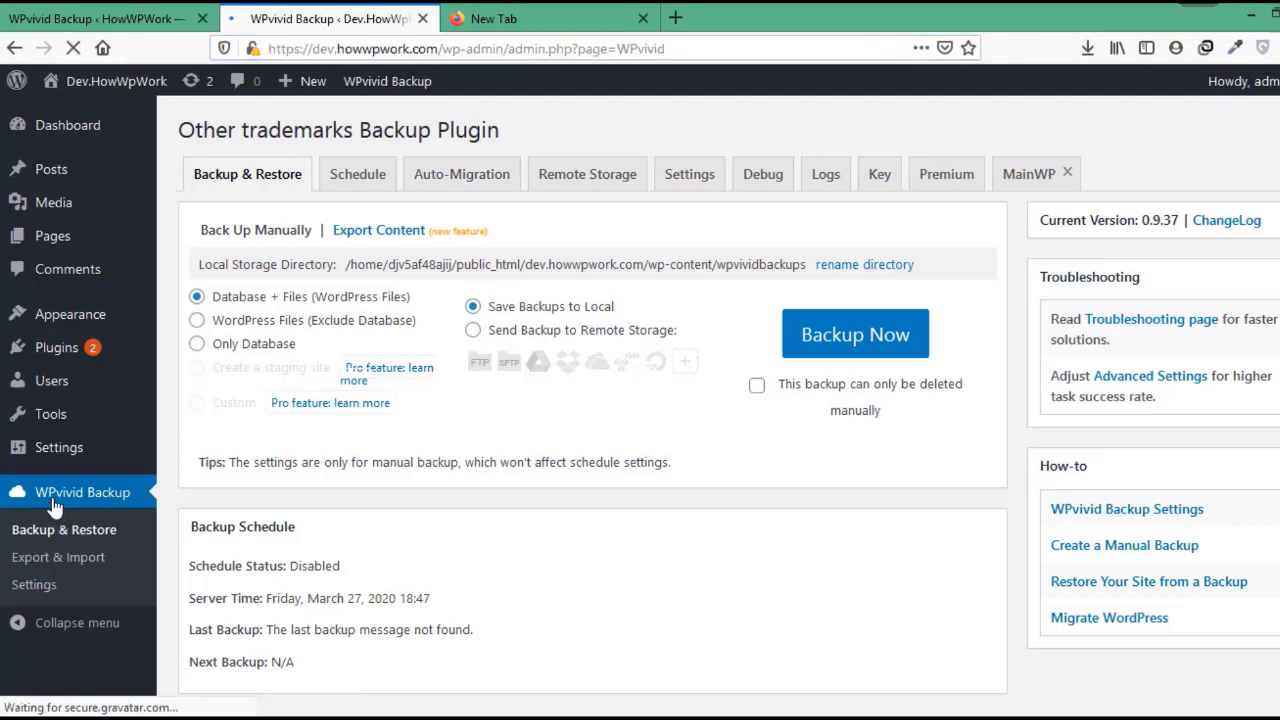
left_click(462, 177)
right_click(323, 322)
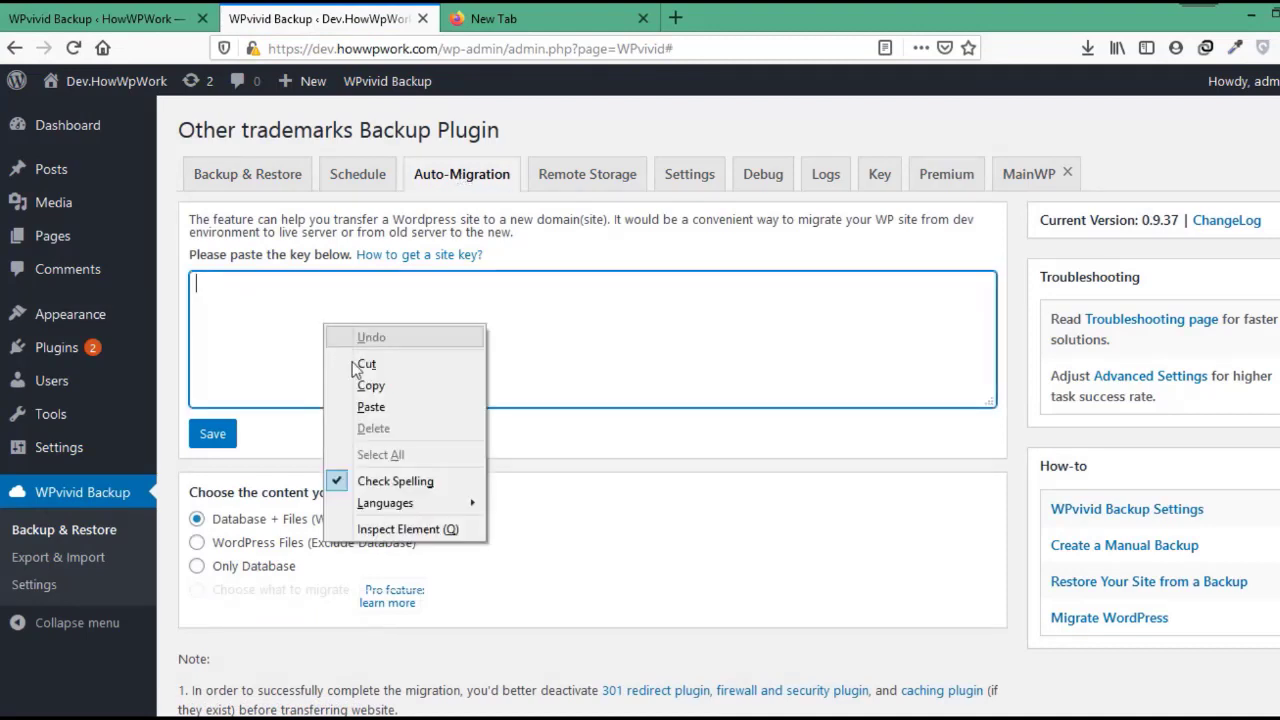
left_click(370, 408)
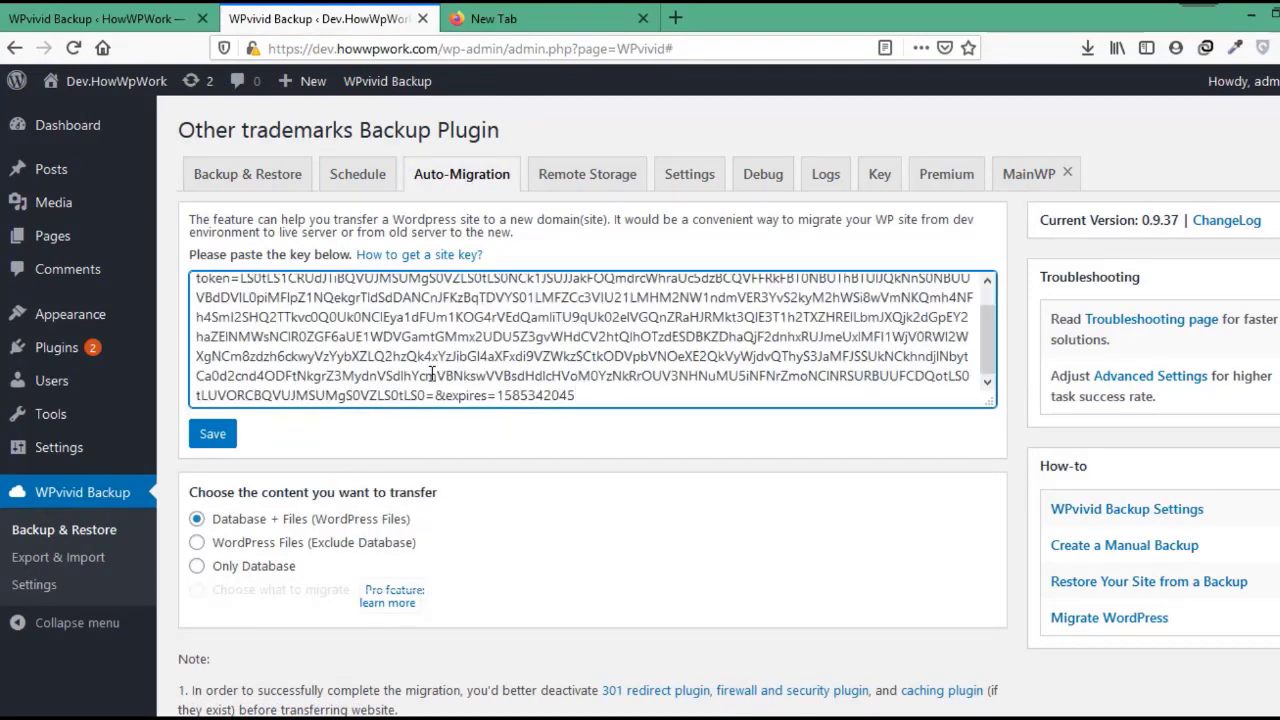
left_click(216, 437)
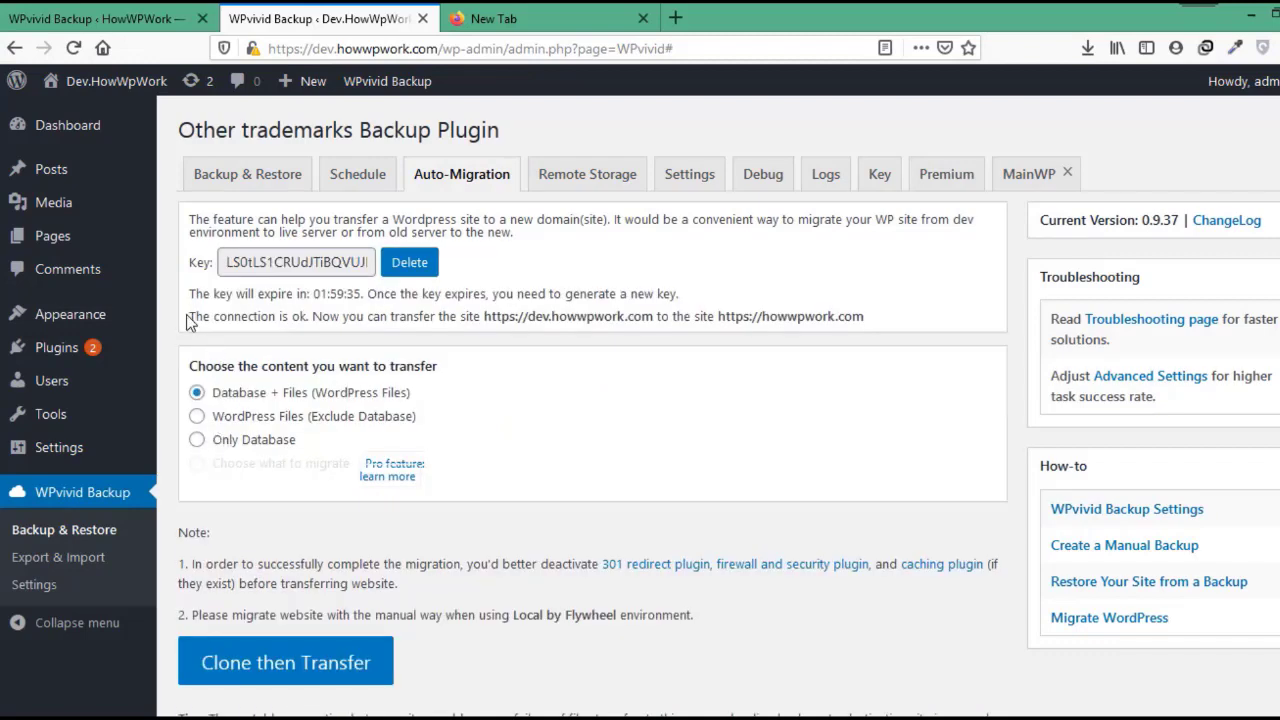
With the connection confirmed, keep Database + Files and start Clone then Transfer.
left_click_drag(187, 317, 472, 310)
left_click(405, 356)
left_click_drag(421, 400, 230, 397)
left_click(230, 397)
scroll(230, 397, "down", 4)
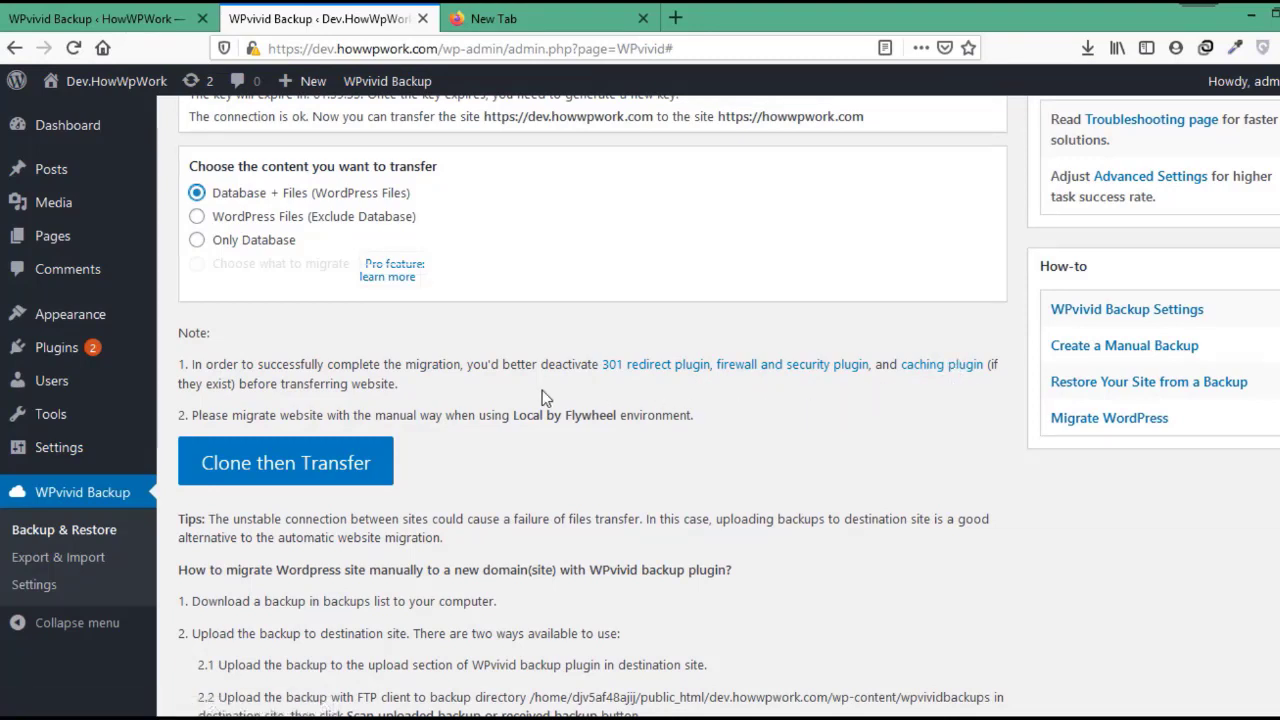
left_click(287, 472)
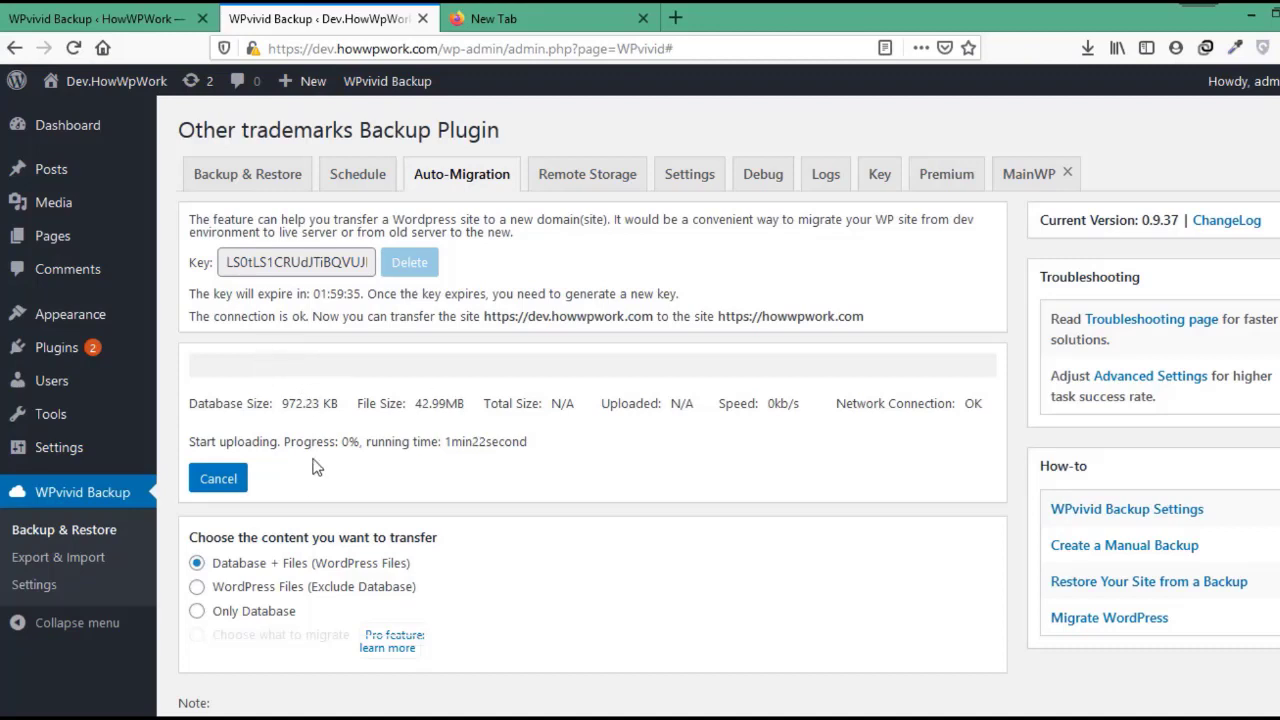
Follow the upload progress until the 'Transfer succeeded' notice appears, then go to the live site's admin.
left_click_drag(281, 443, 185, 455)
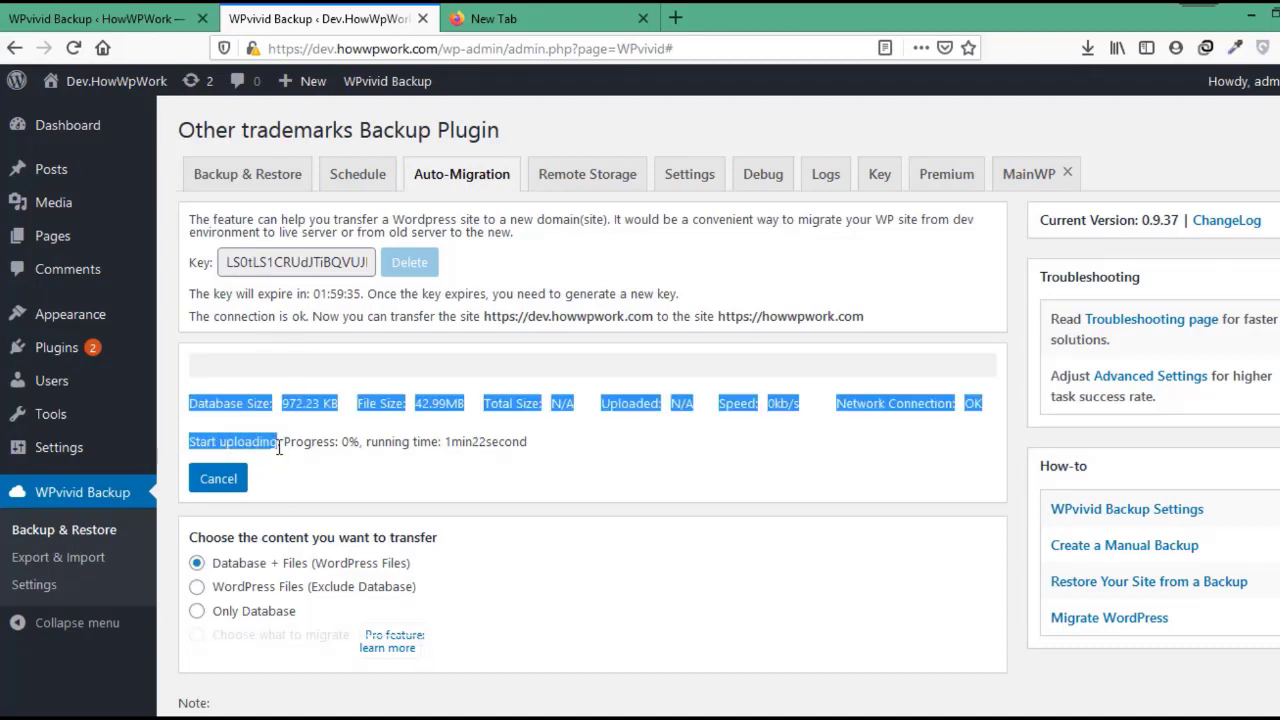
left_click(230, 443)
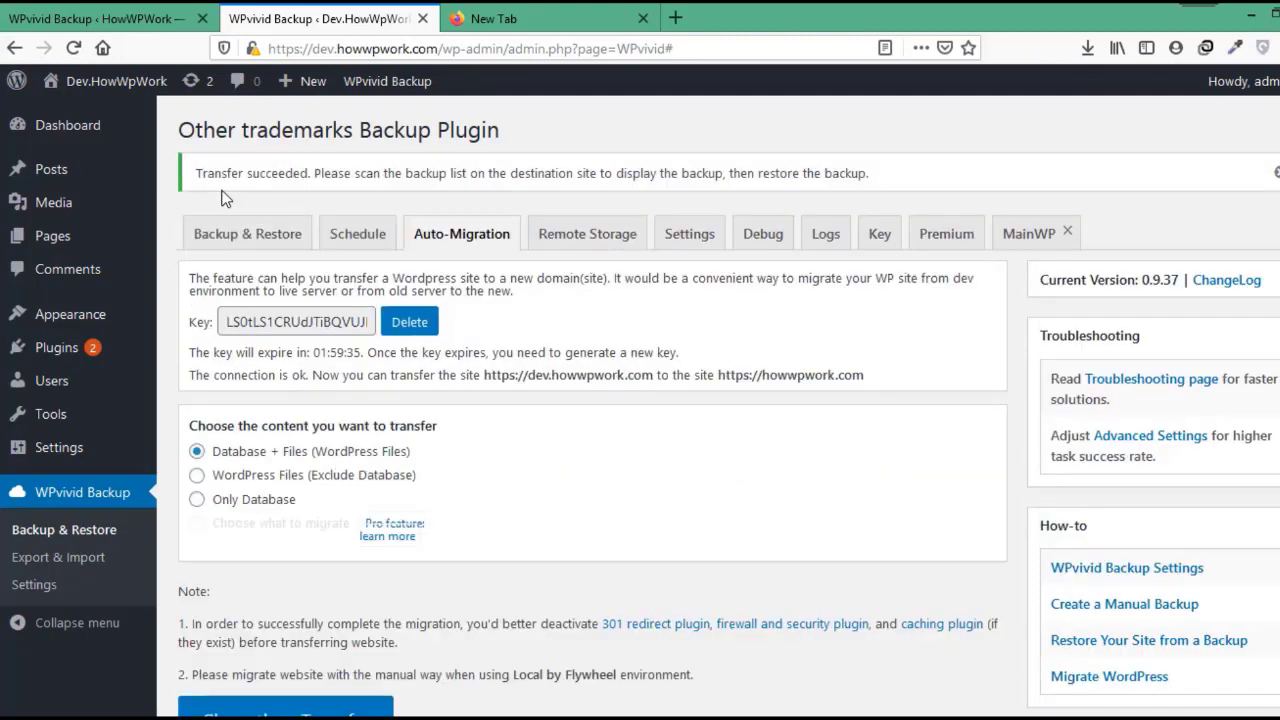
left_click_drag(195, 173, 385, 190)
left_click_drag(506, 195, 884, 186)
left_click(884, 186)
left_click(66, 10)
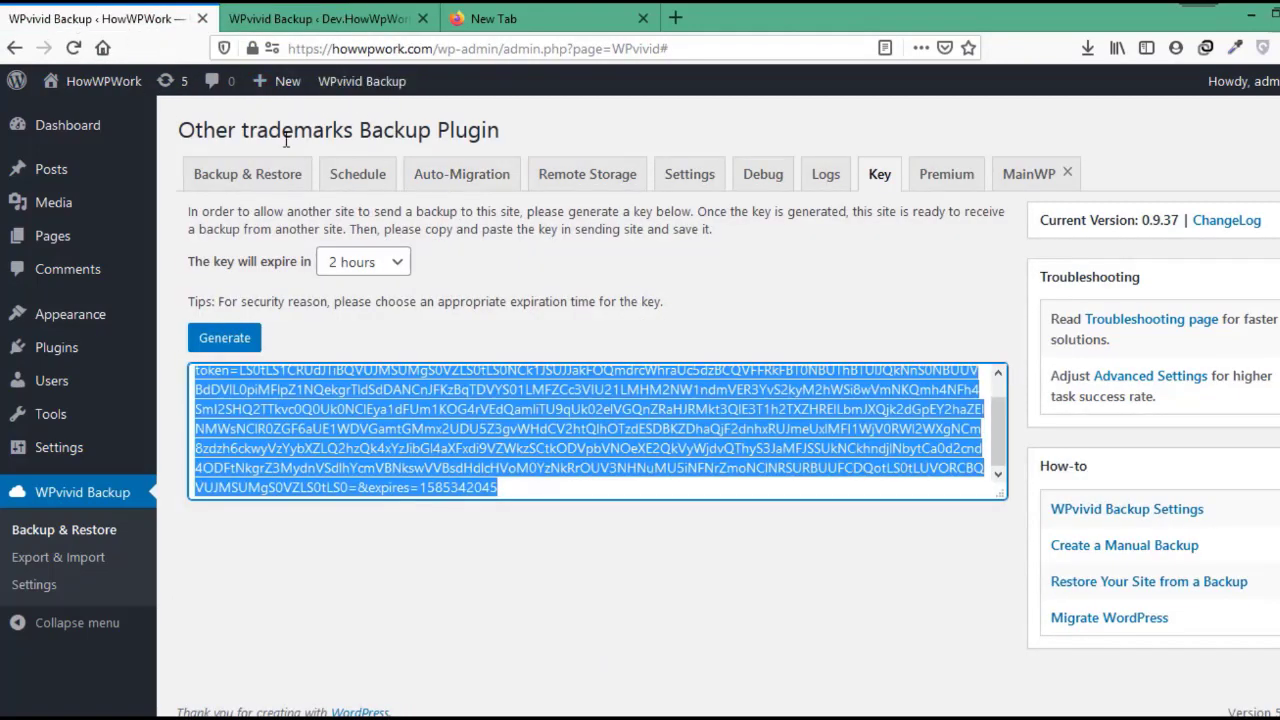
On the live site, scan for received backups and open restore for the Mar 27, 2020 18:48 backup.
left_click(280, 176)
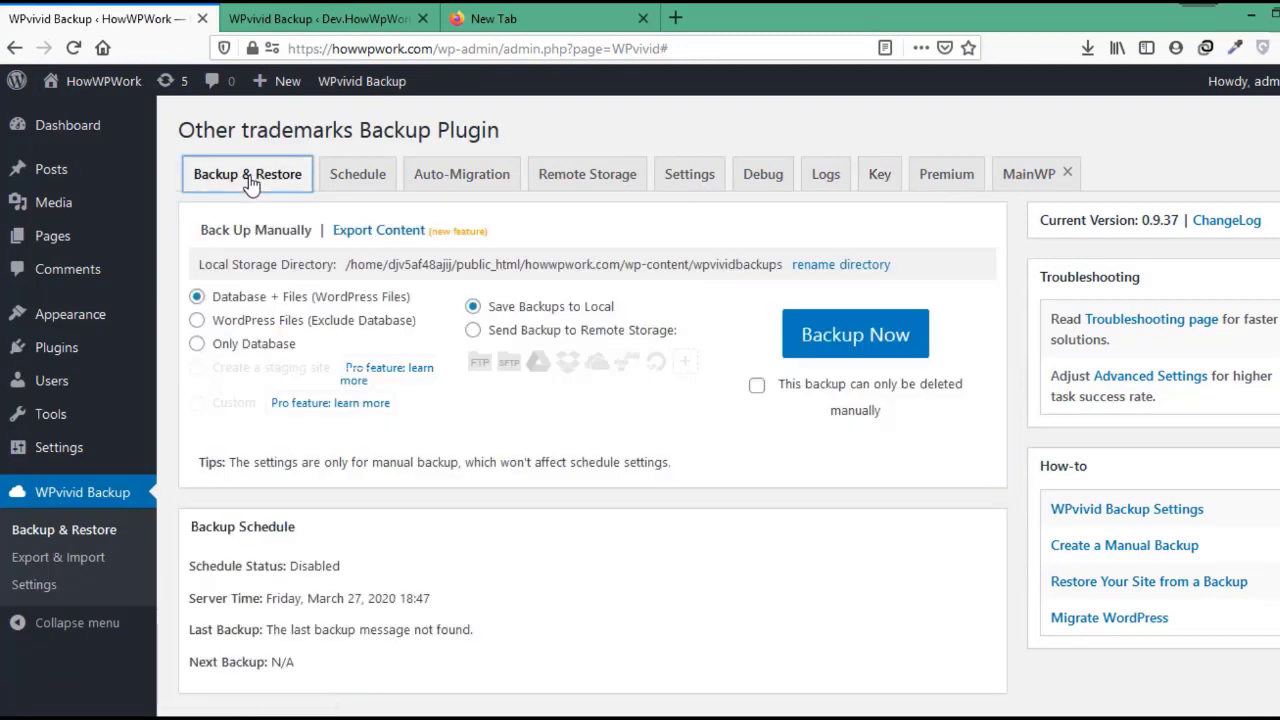
scroll(300, 460, "down", 4)
left_click(307, 540)
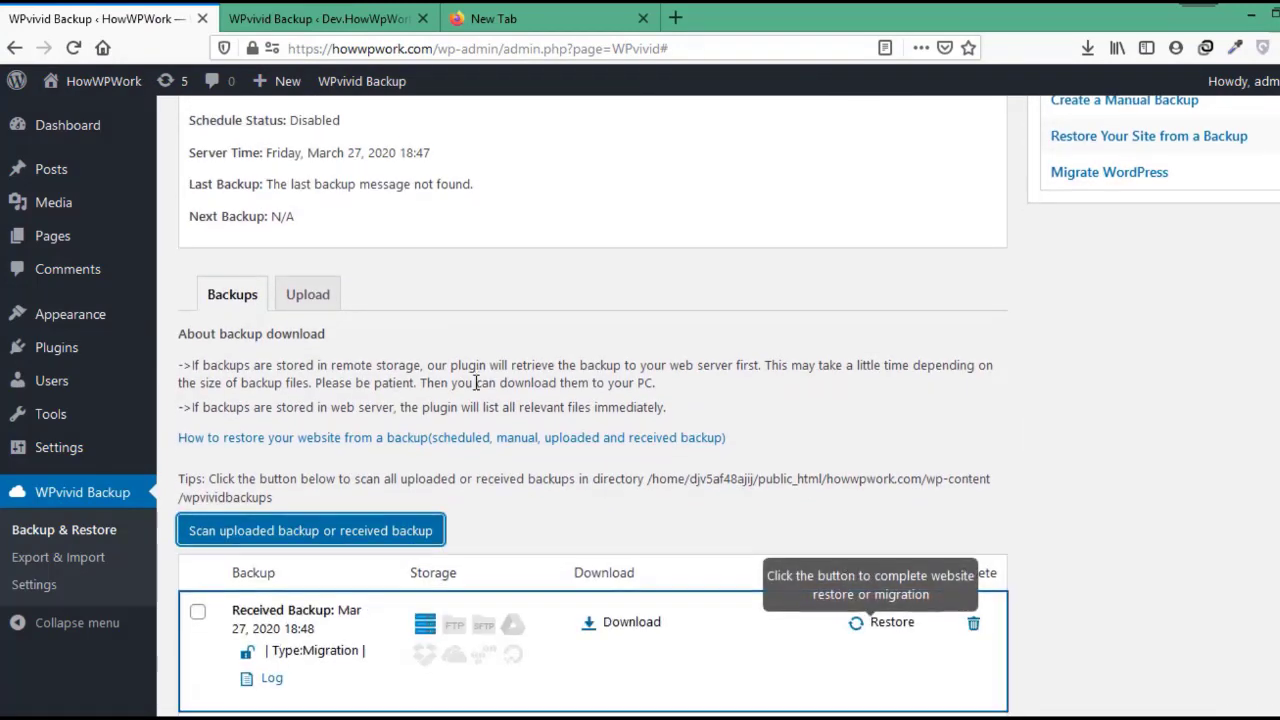
scroll(668, 417, "down", 2)
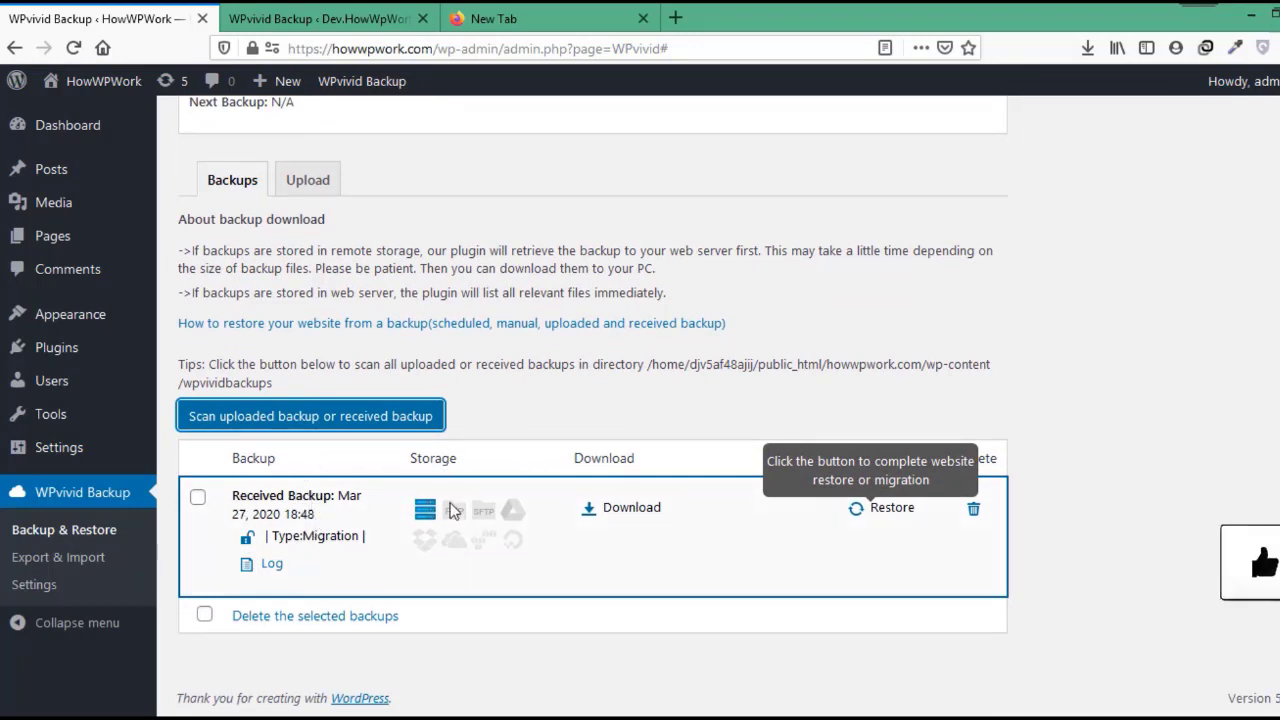
left_click(733, 414)
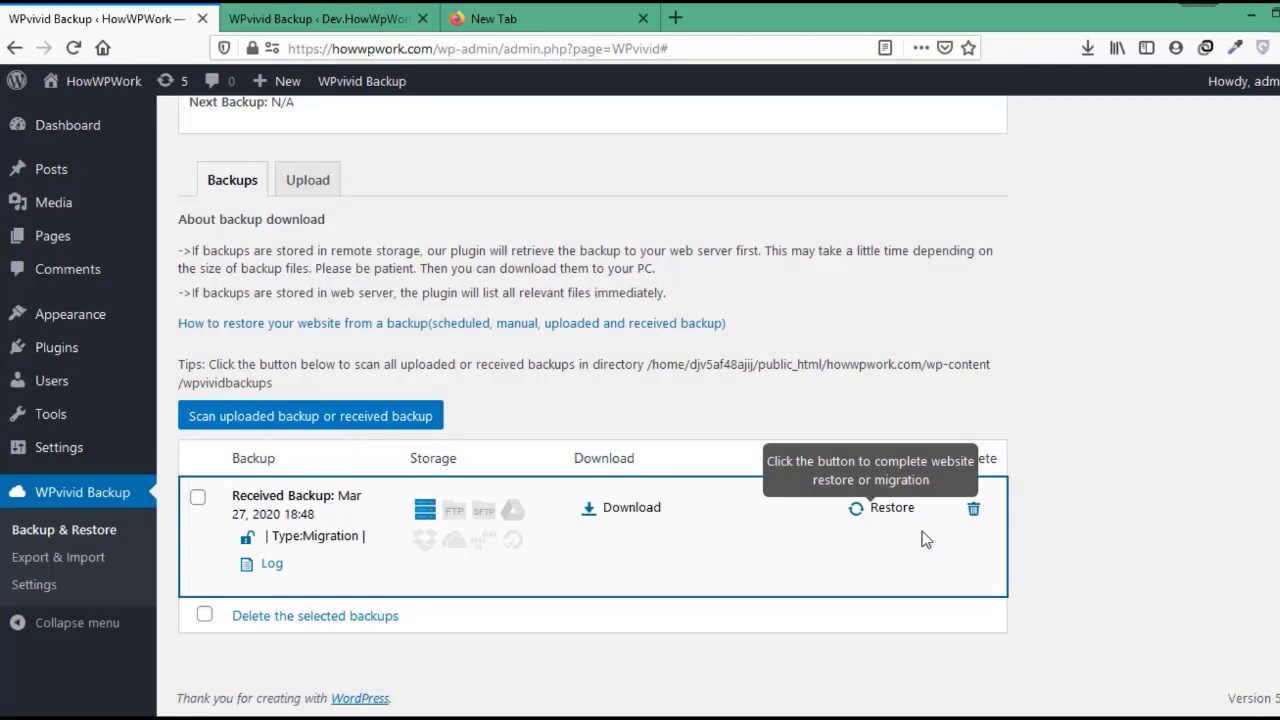
left_click(892, 510)
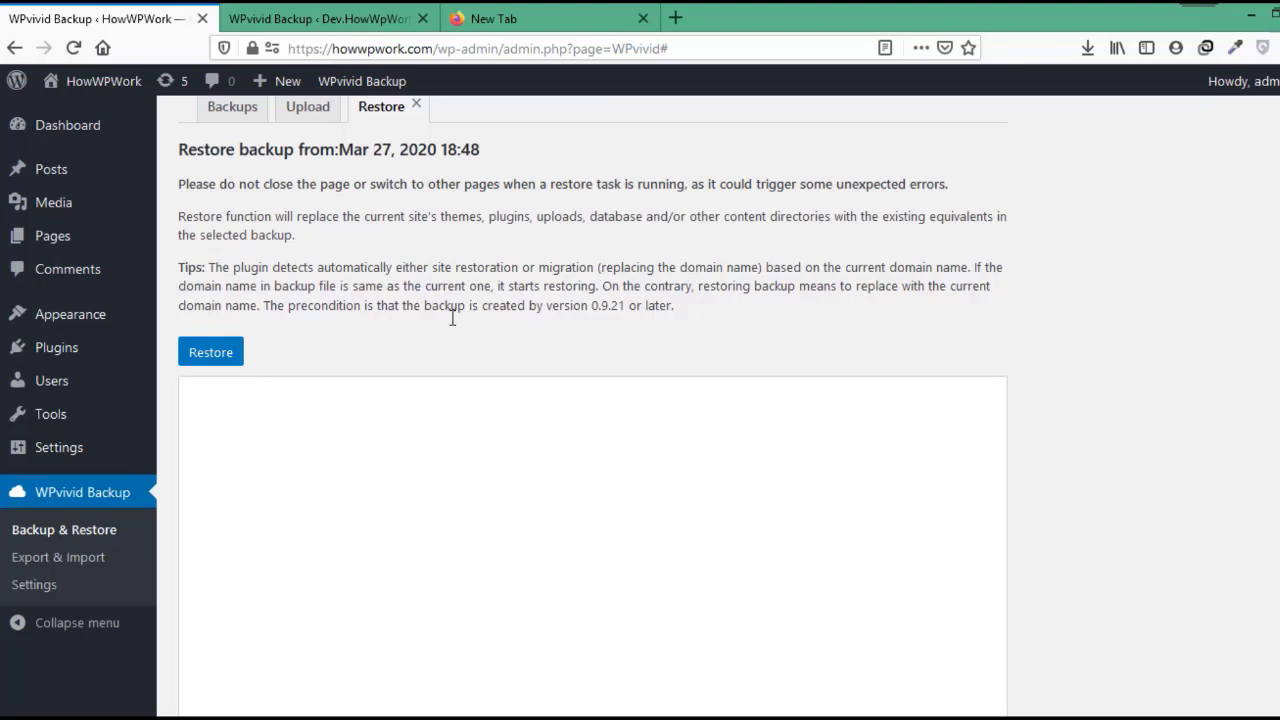
Restore the received backup onto the live site, confirm with OK, and dismiss the completion message.
scroll(466, 319, "down", 2)
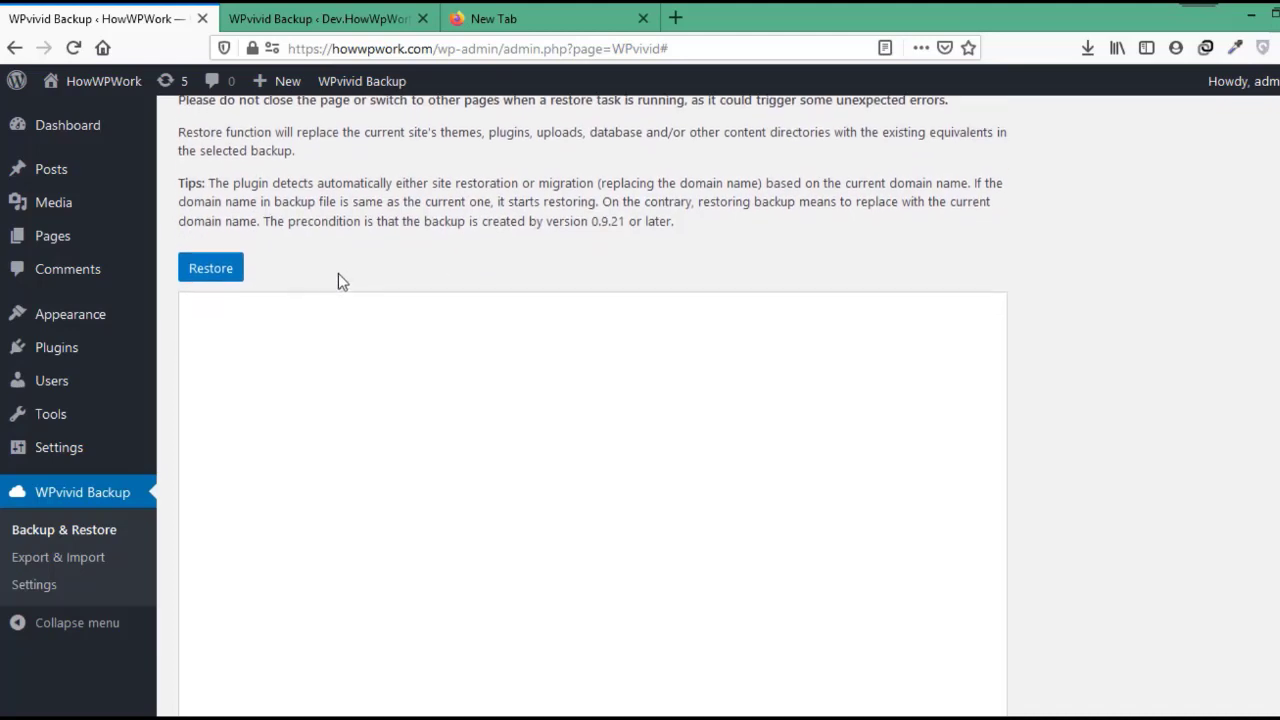
left_click(210, 256)
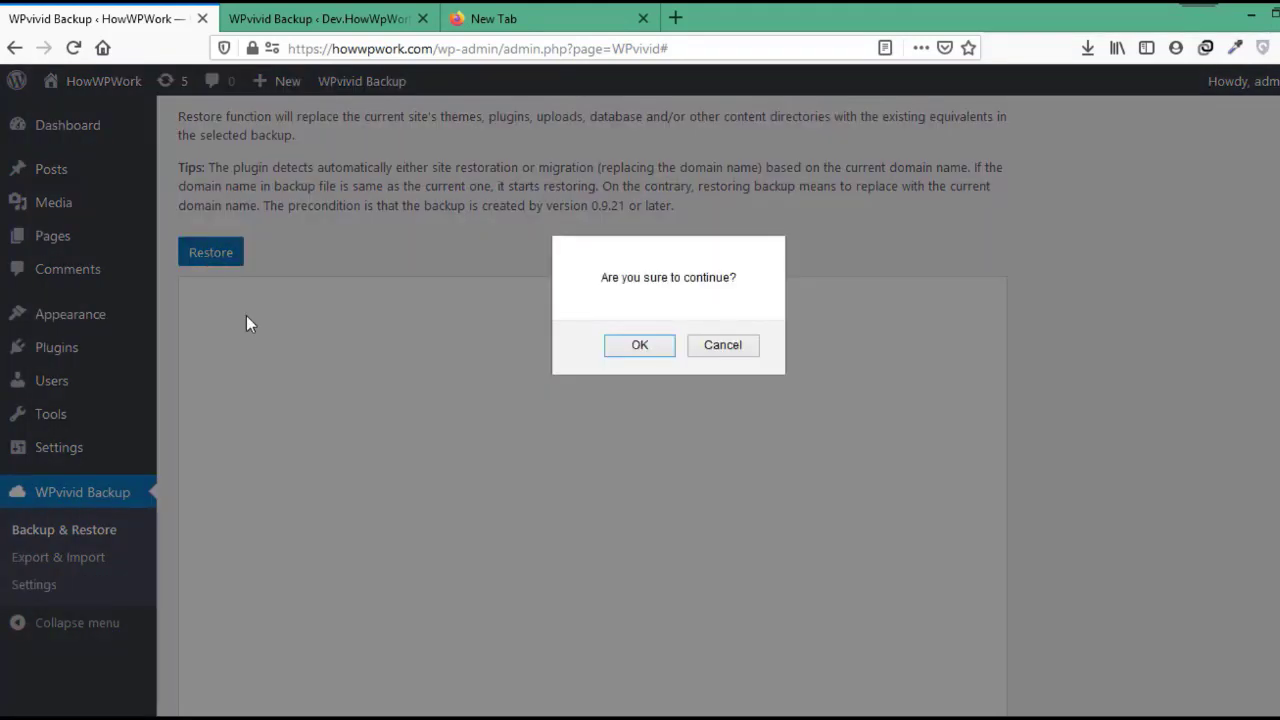
left_click(640, 346)
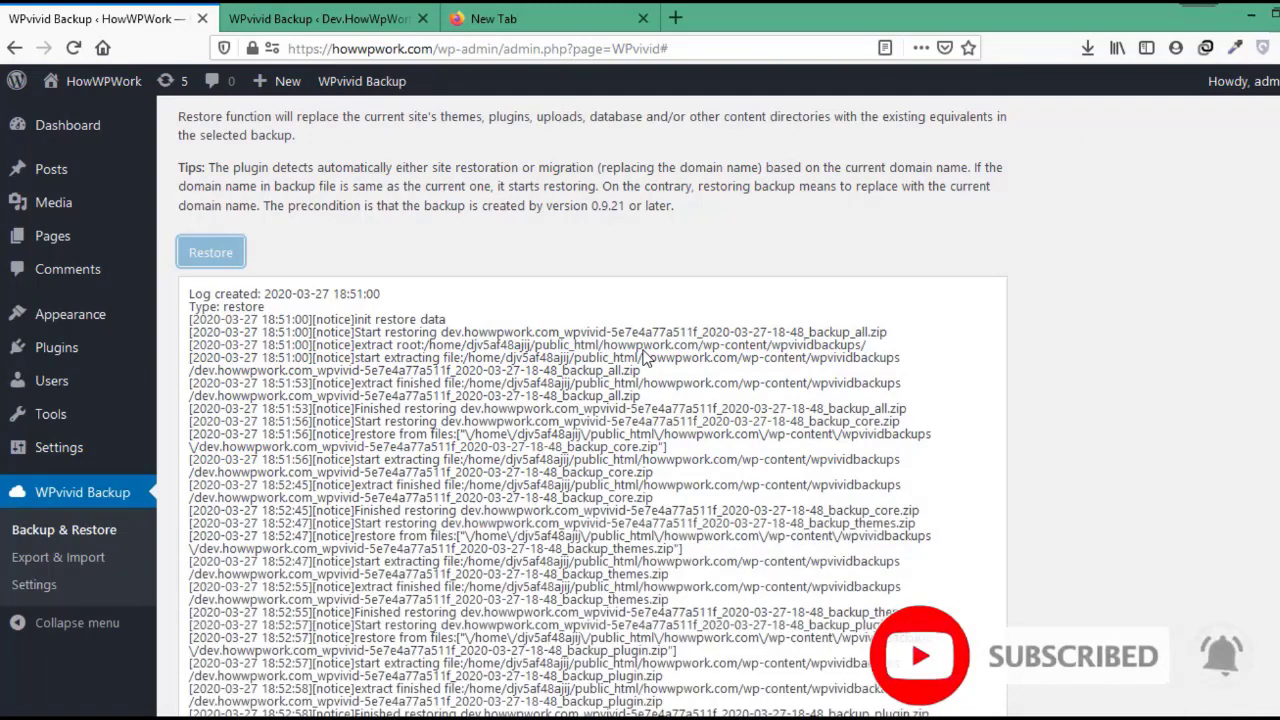
scroll(645, 390, "down", 3)
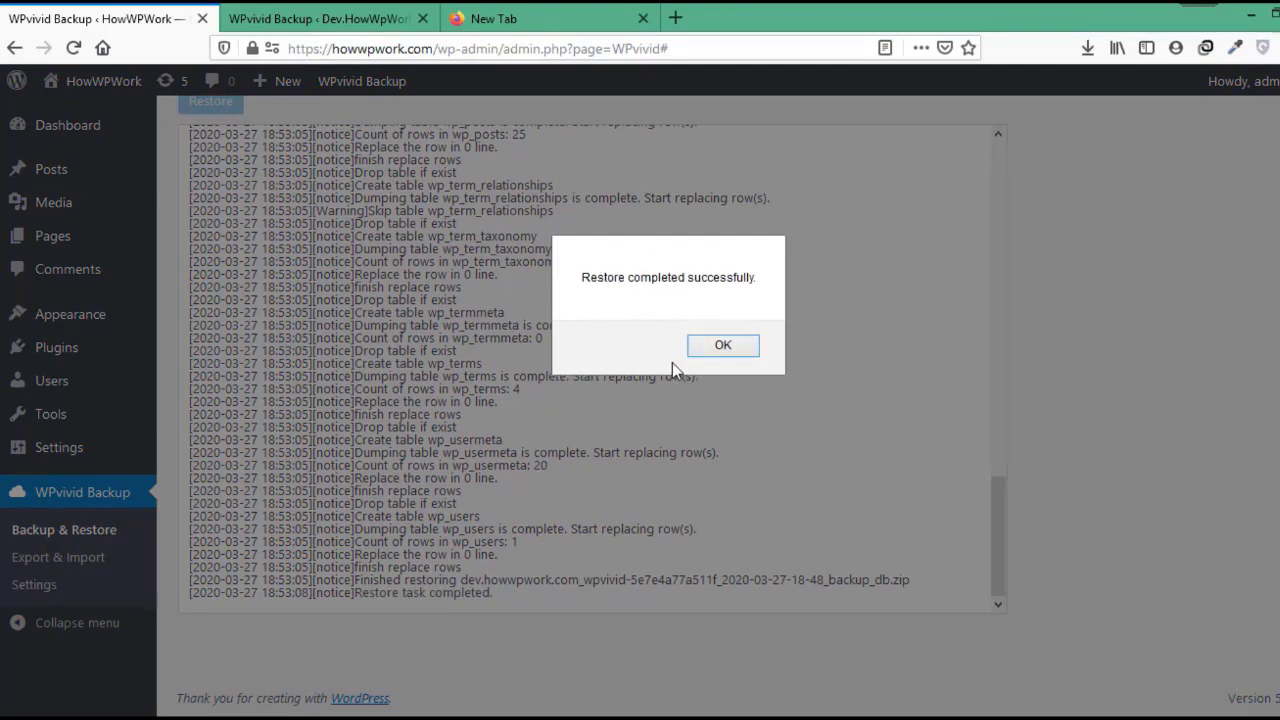
left_click(721, 348)
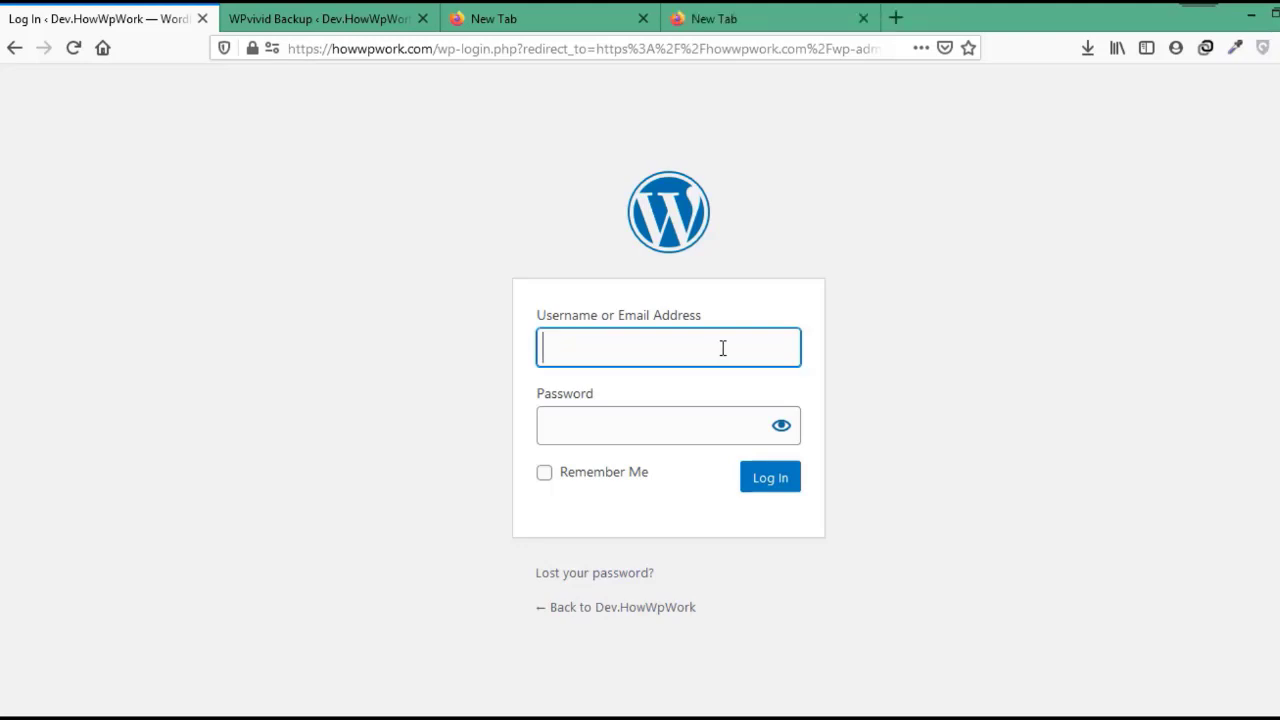
Log back in to the live admin as 'admin' with the saved password, declining Firefox's save-login prompt.
type("admin")
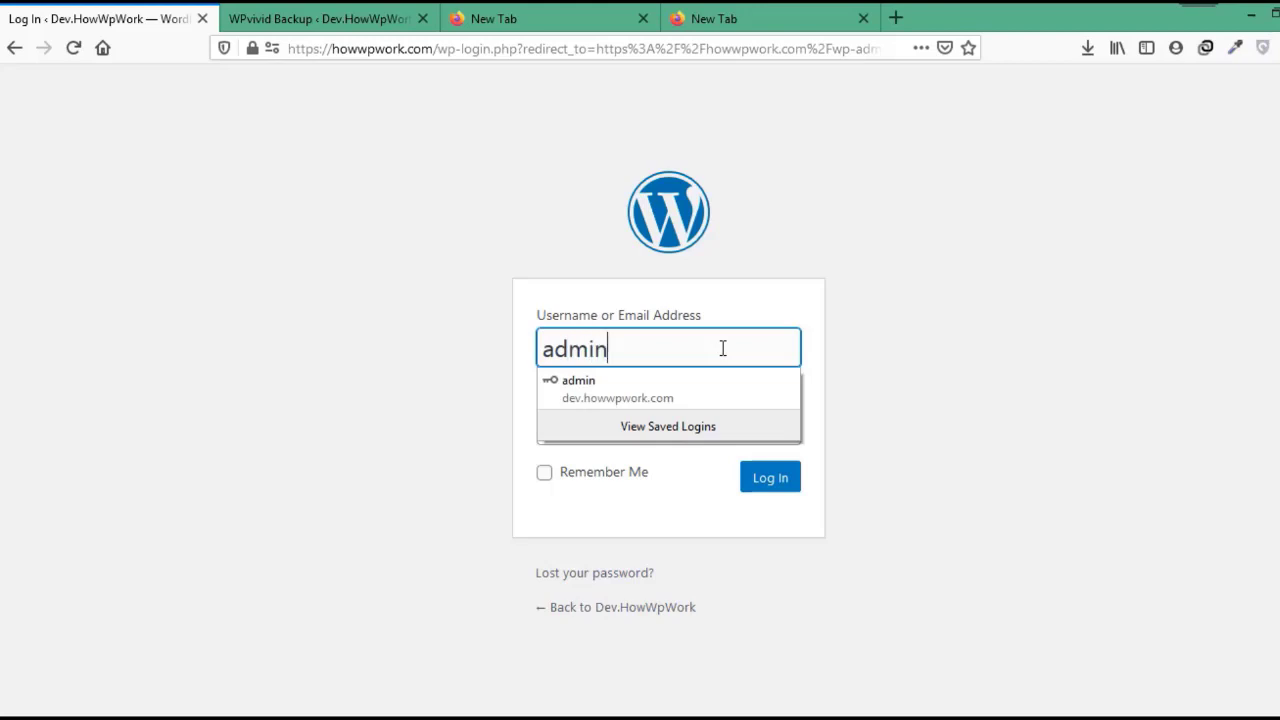
left_click(458, 372)
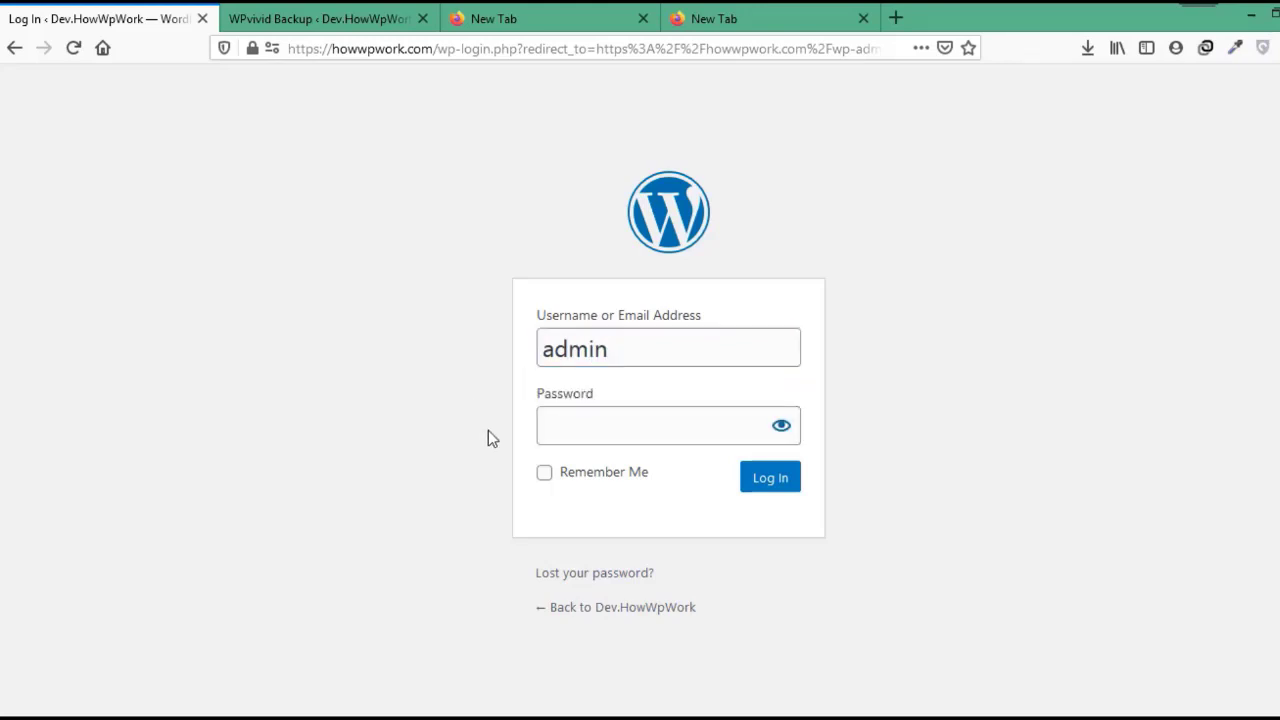
left_click(606, 418)
key("ctrl+v")
left_click(477, 455)
left_click(760, 483)
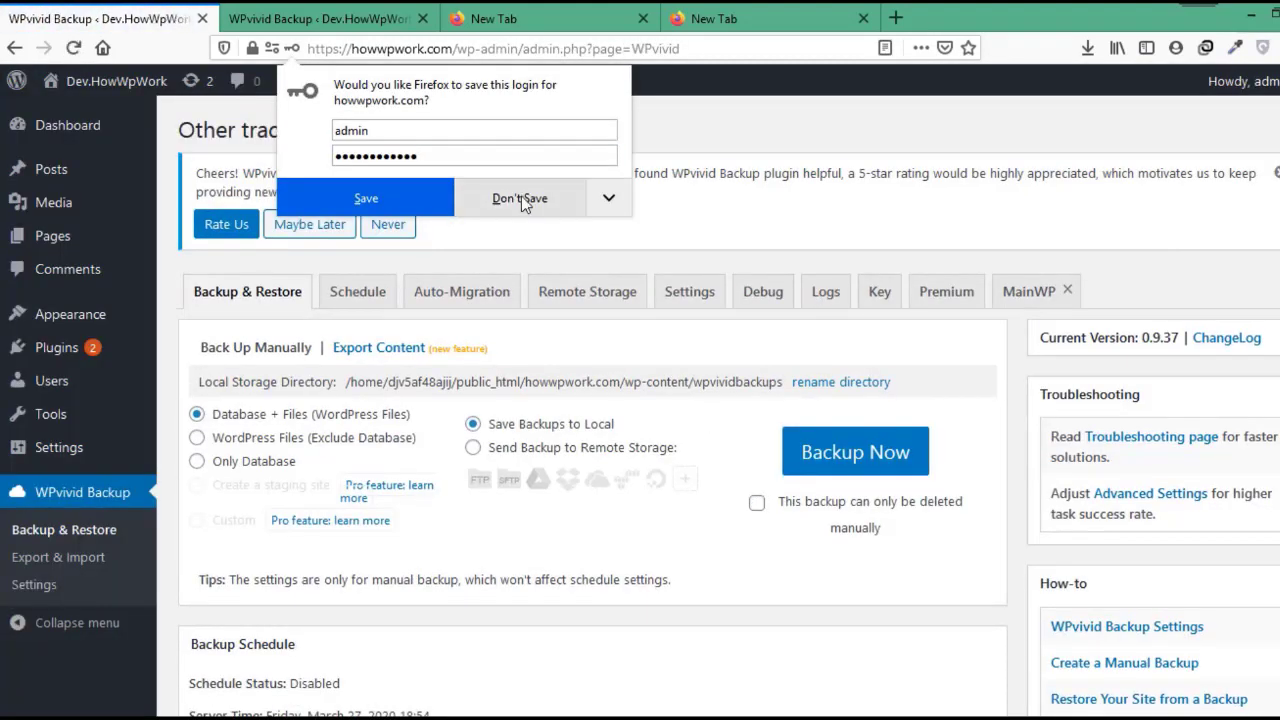
left_click(521, 197)
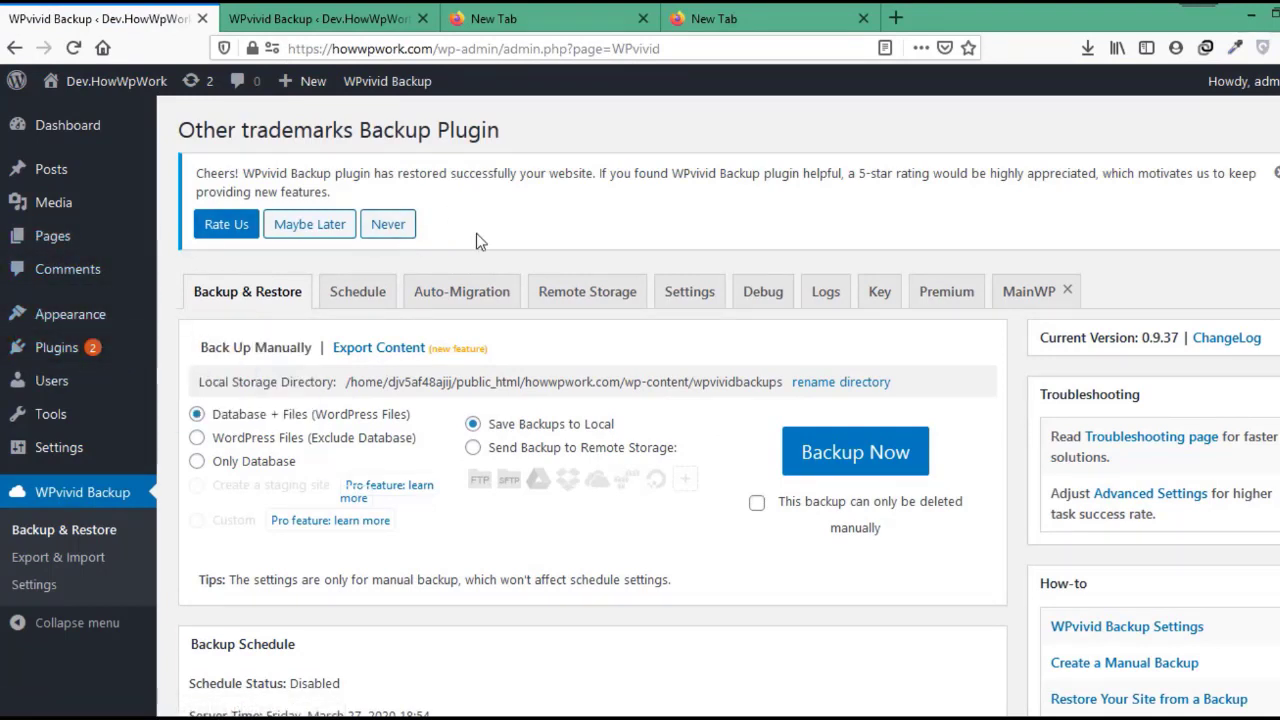
left_click(92, 118)
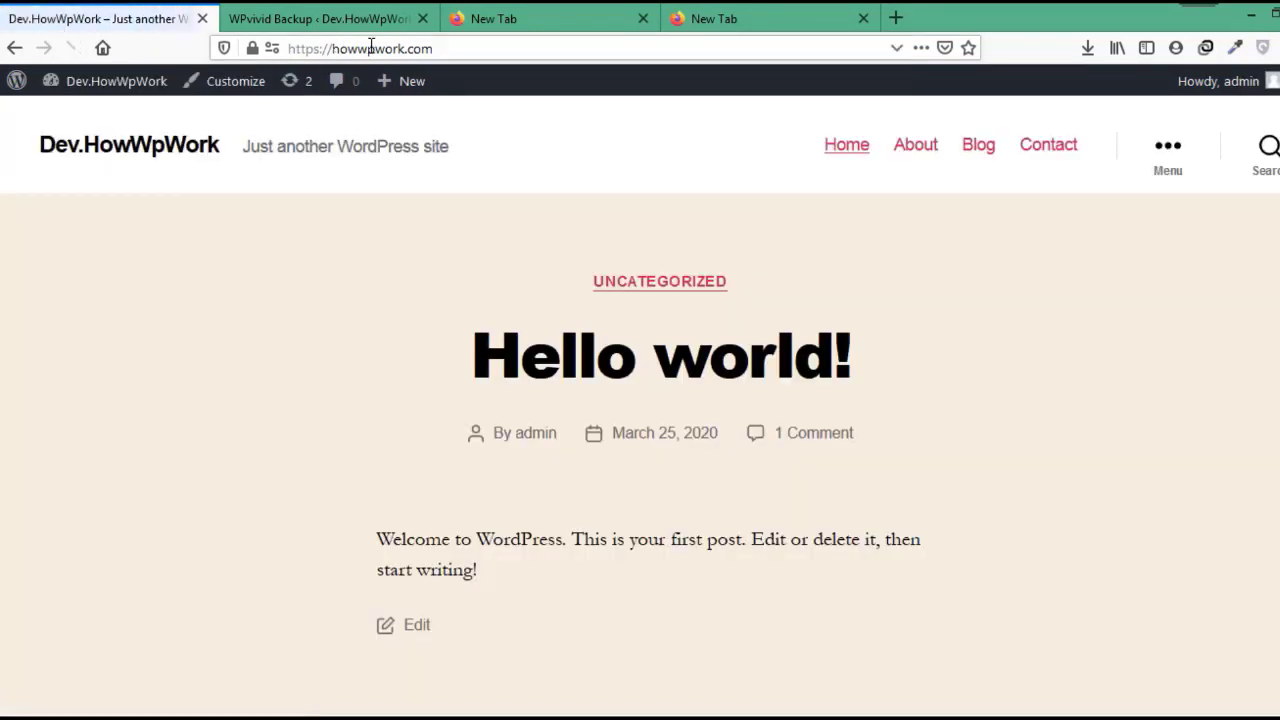
Review howwpwork.com's front page, which now shows the cloned Dev.HowWpWork site and its Hello world! post.
left_click_drag(451, 48, 250, 52)
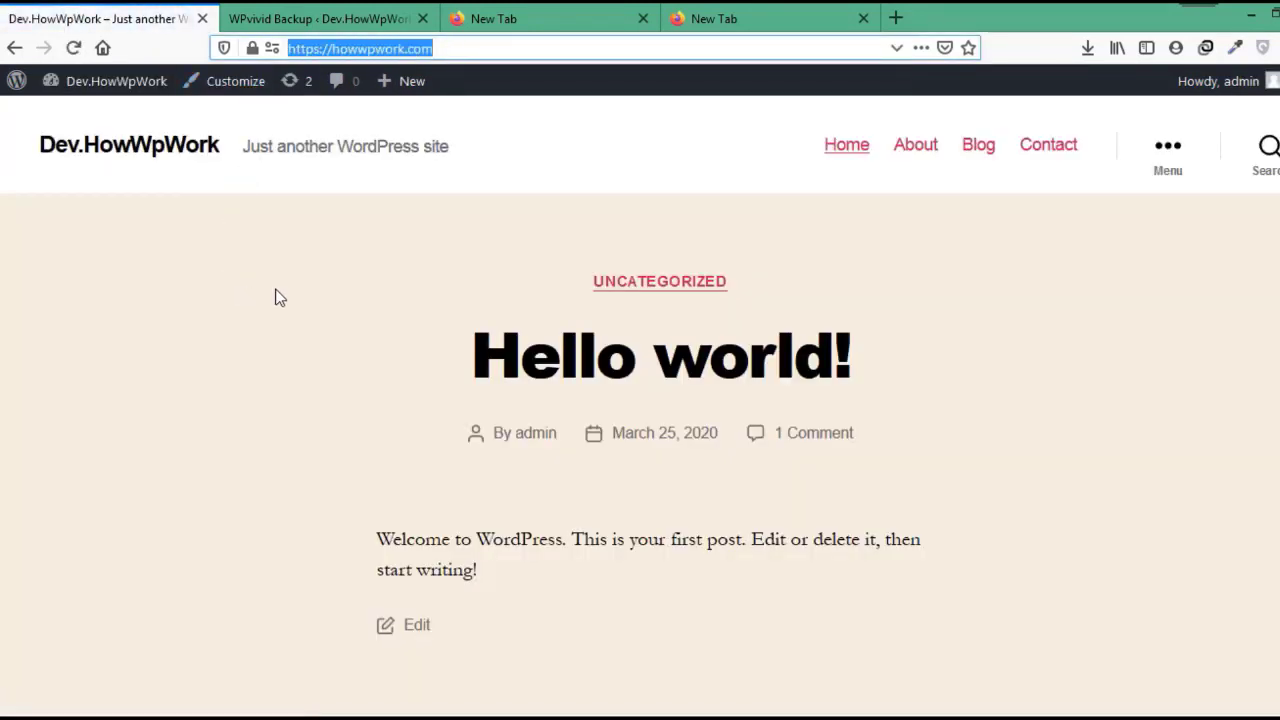
left_click(351, 258)
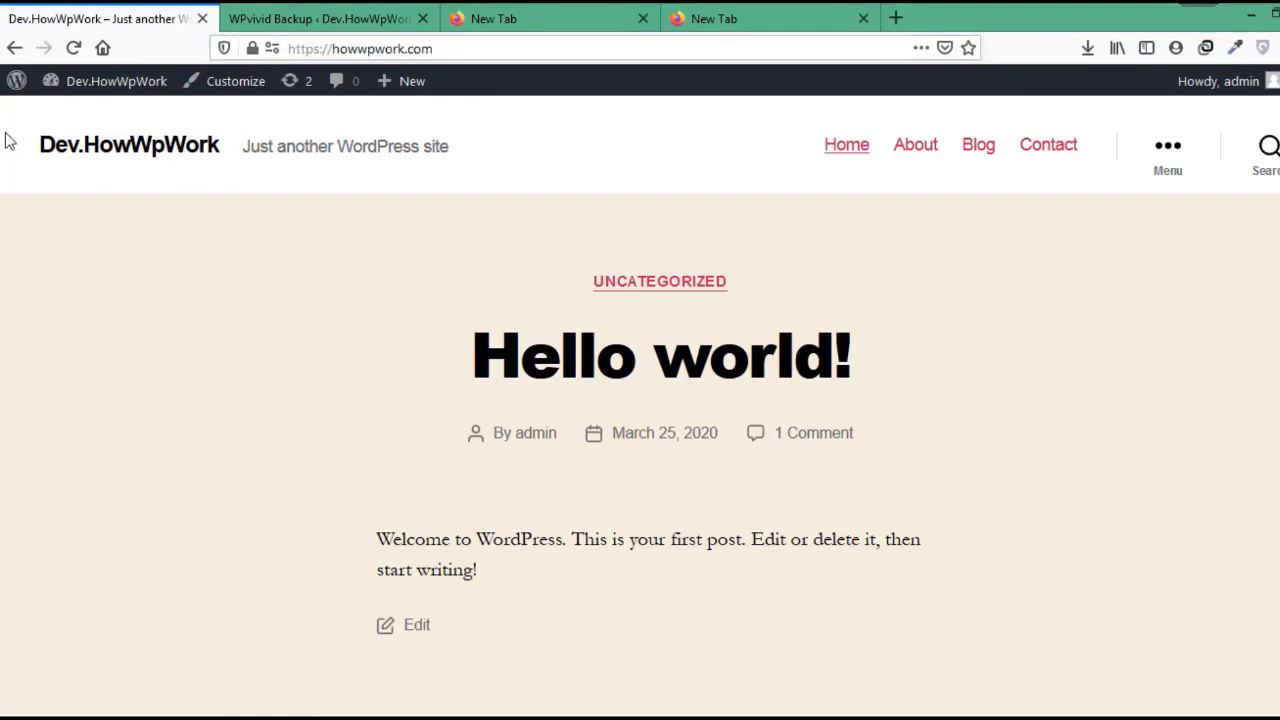
left_click_drag(29, 140, 913, 626)
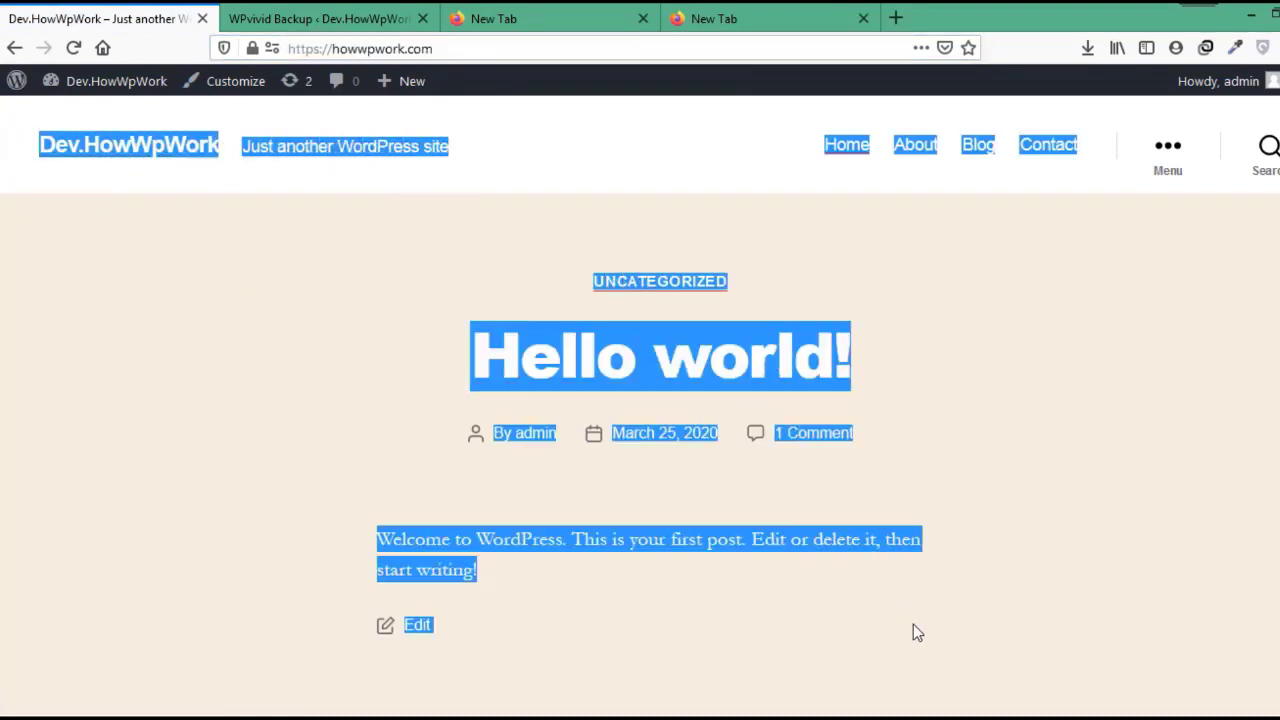
left_click(239, 310)
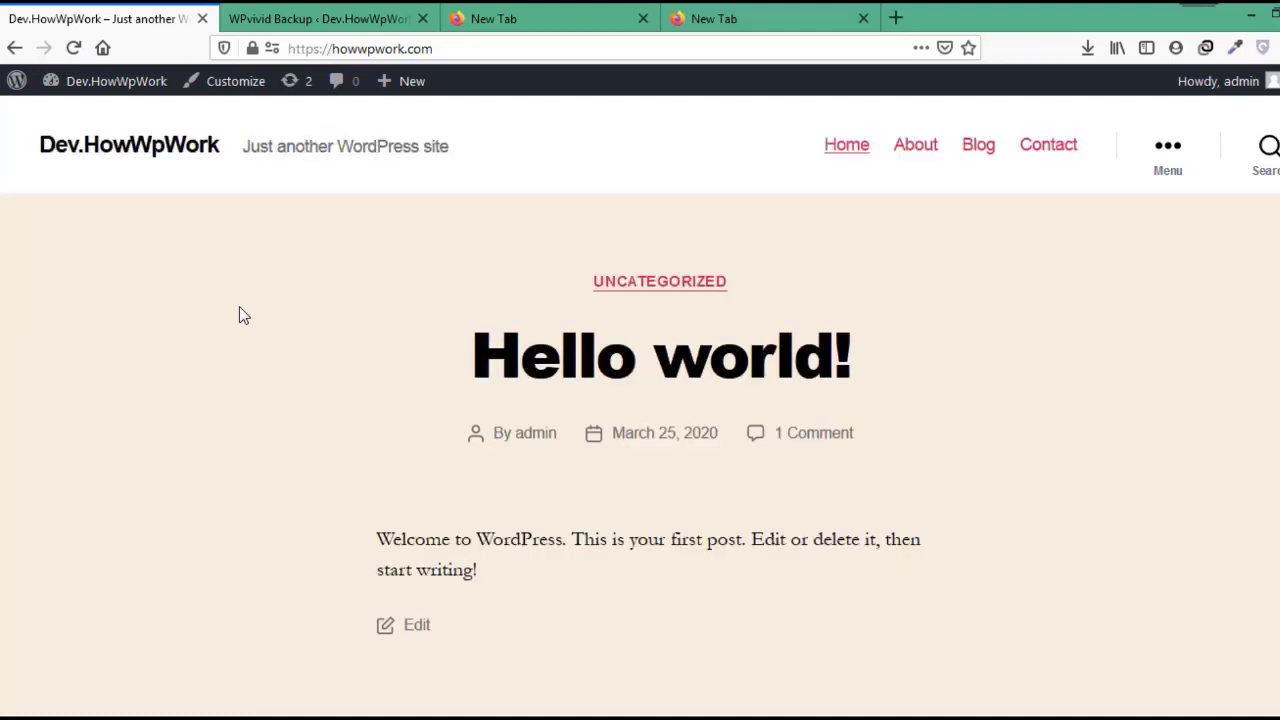